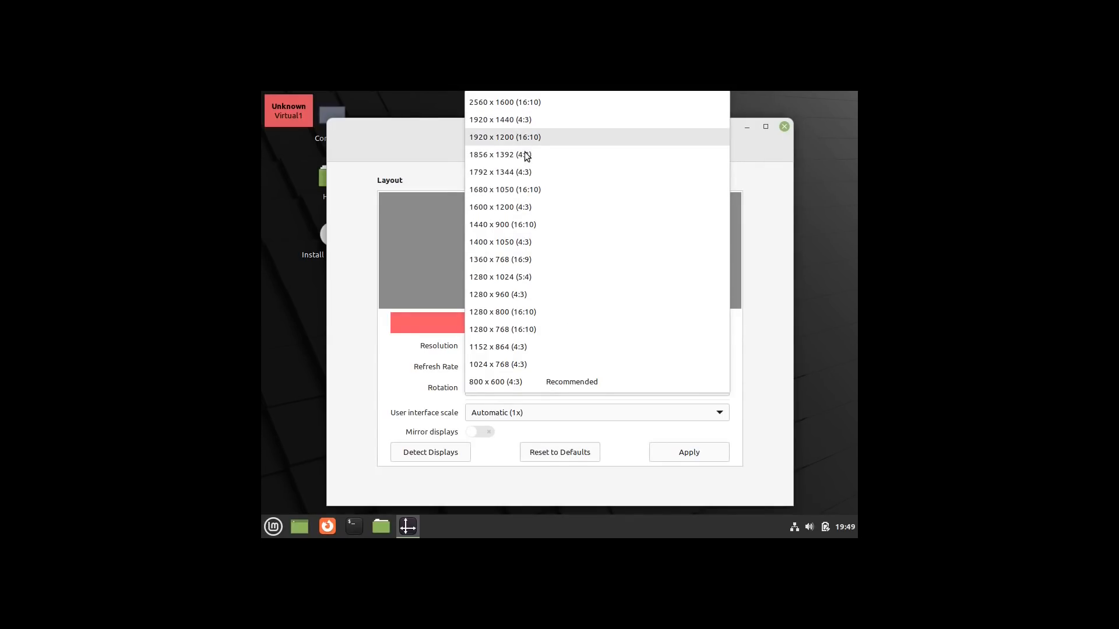
- Switch the display to 1920 x 1200 (16:10) and keep the new configuration
click(544, 142)
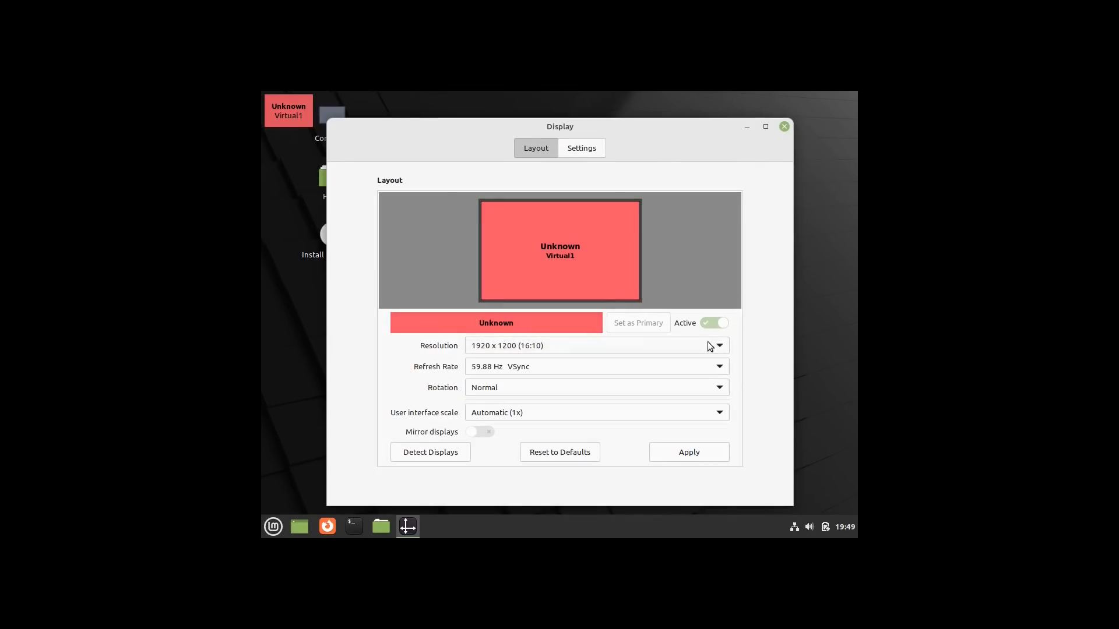
click(692, 451)
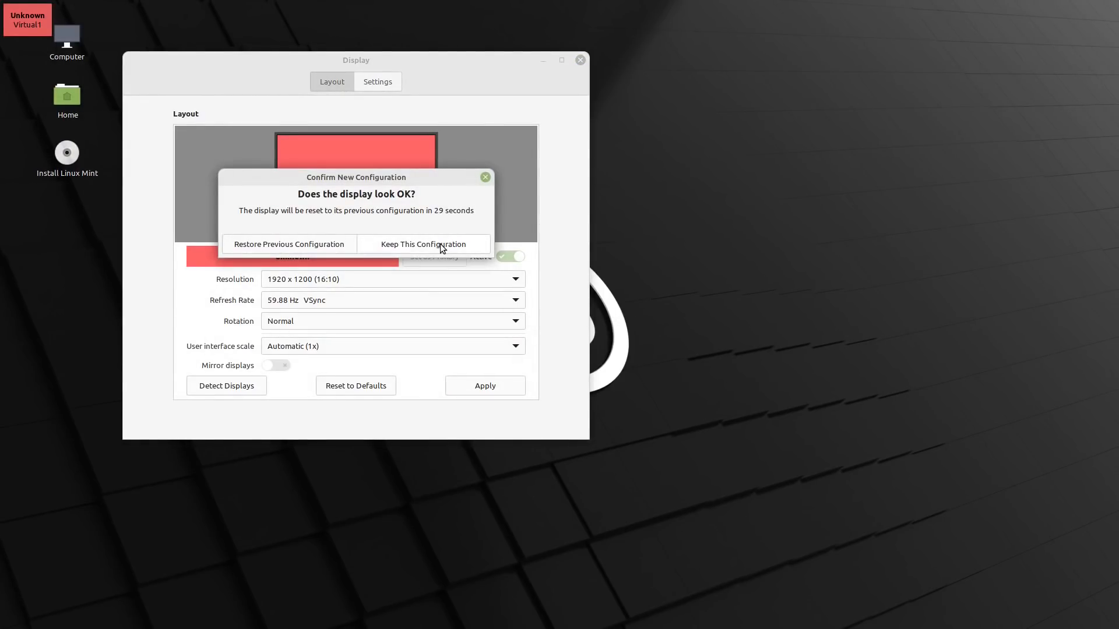
click(424, 244)
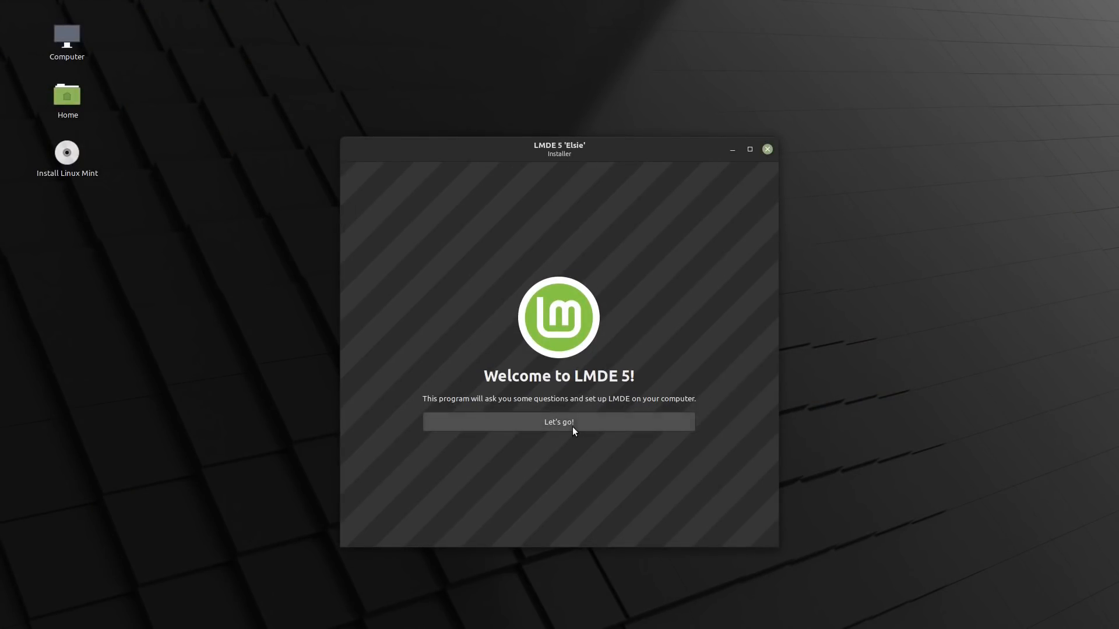
- Start setup with English (United States), the America/New York timezone and the English (US) keyboard
click(567, 420)
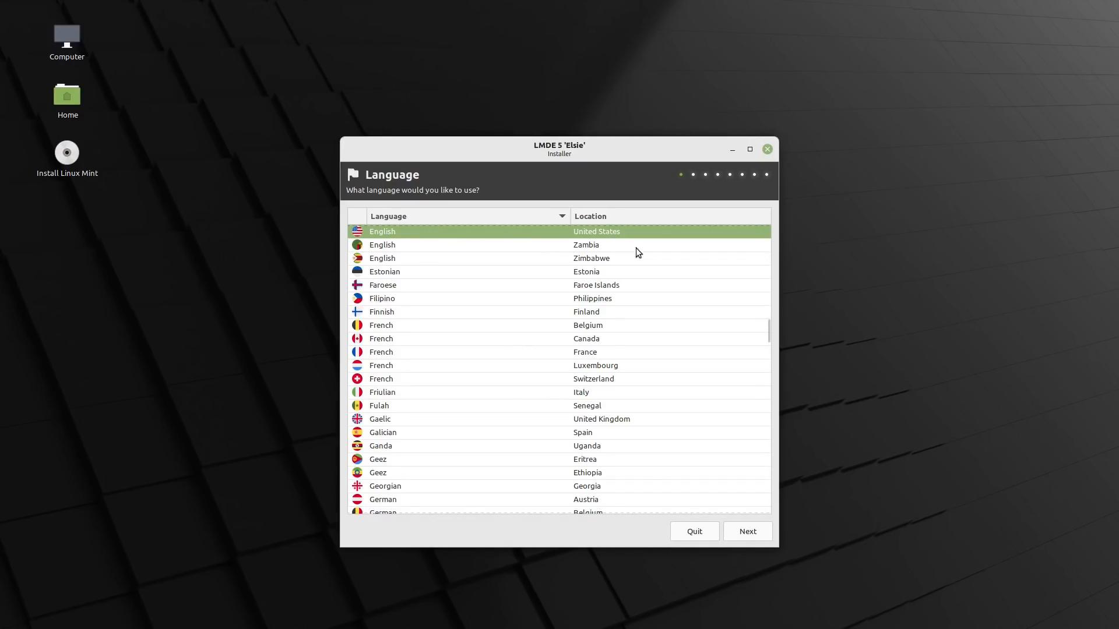
click(752, 531)
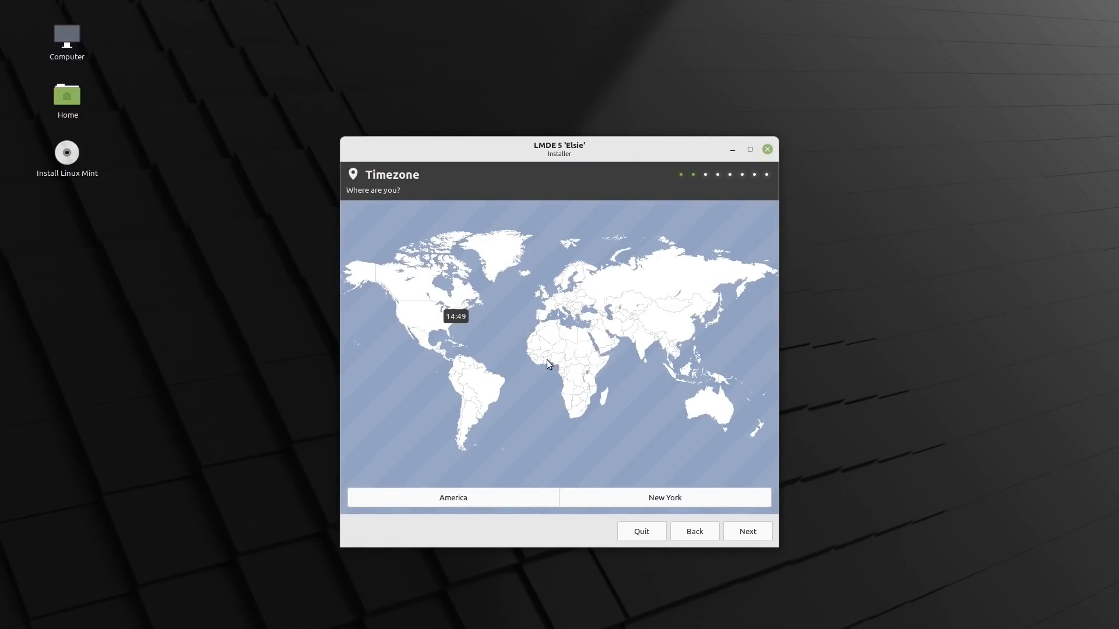
click(449, 320)
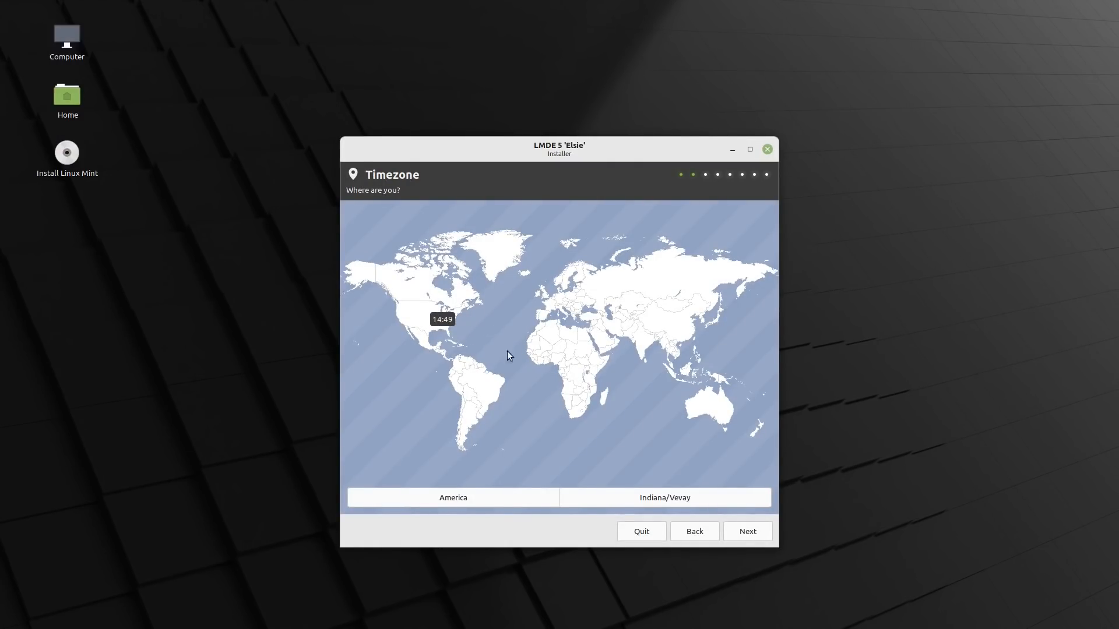
click(455, 321)
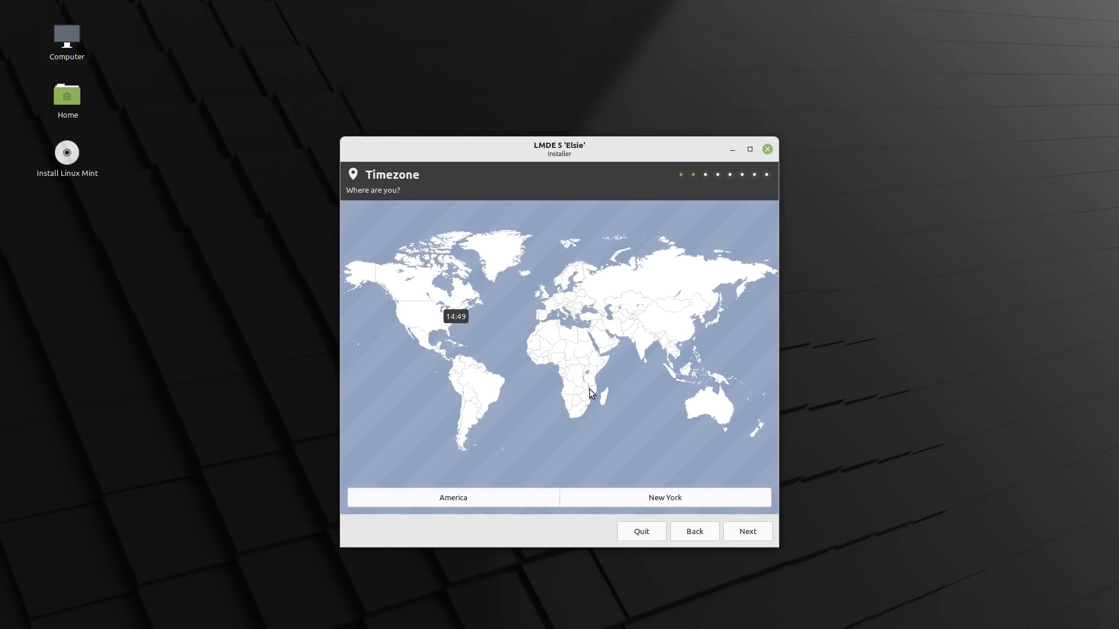
click(764, 530)
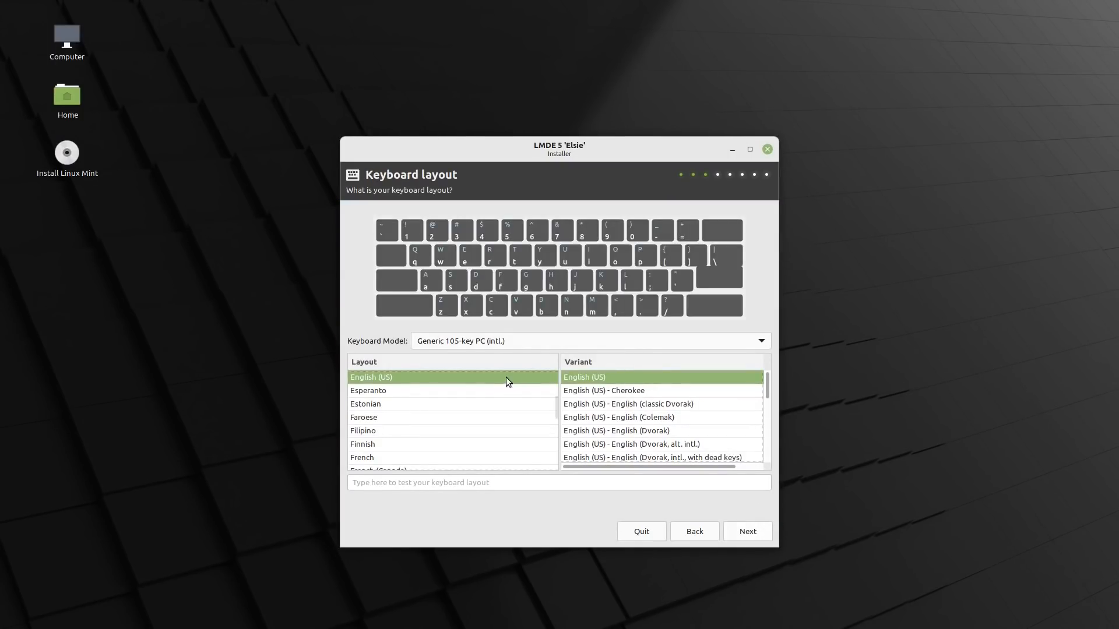
click(749, 532)
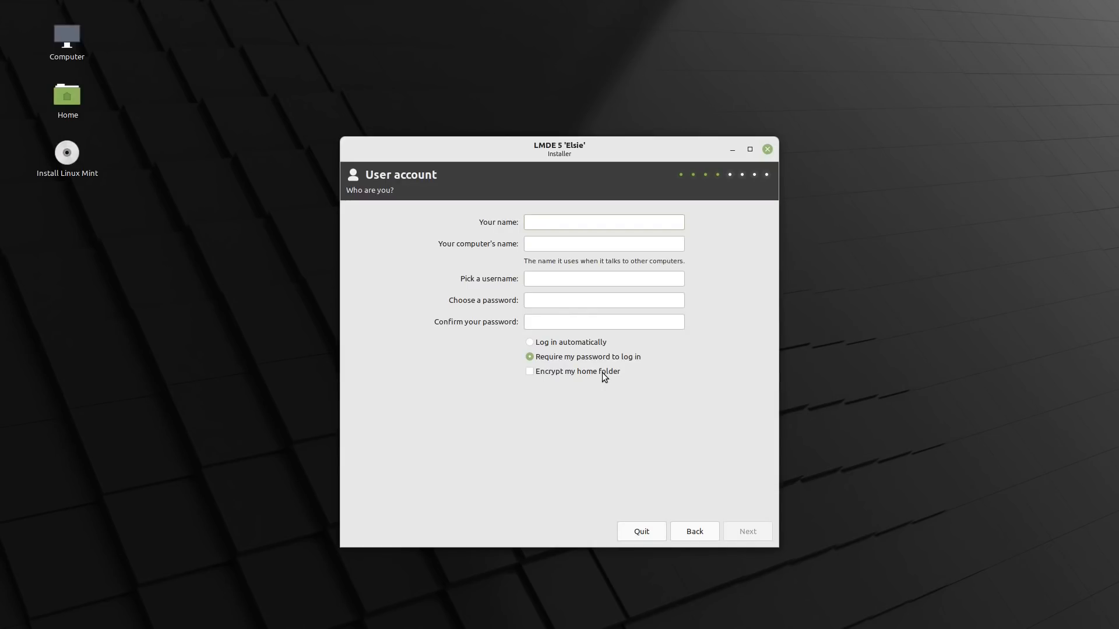
- Enter 'lmde' as name and computer name, set and confirm the account password
text(lmde)
key(Tab)
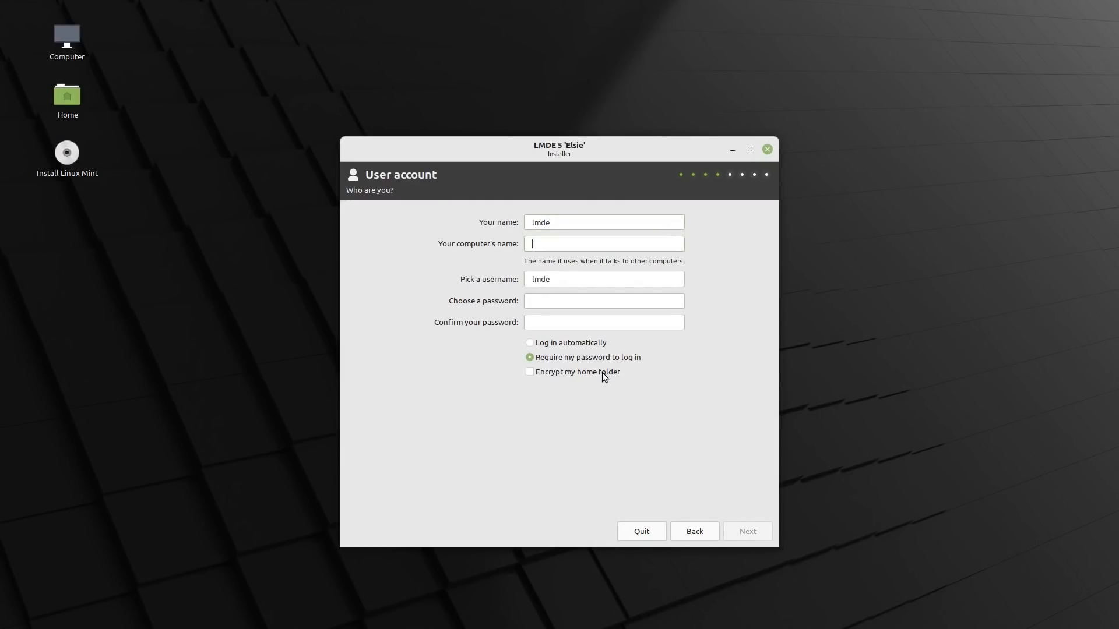
text(lmde)
key(Tab)
key(Tab)
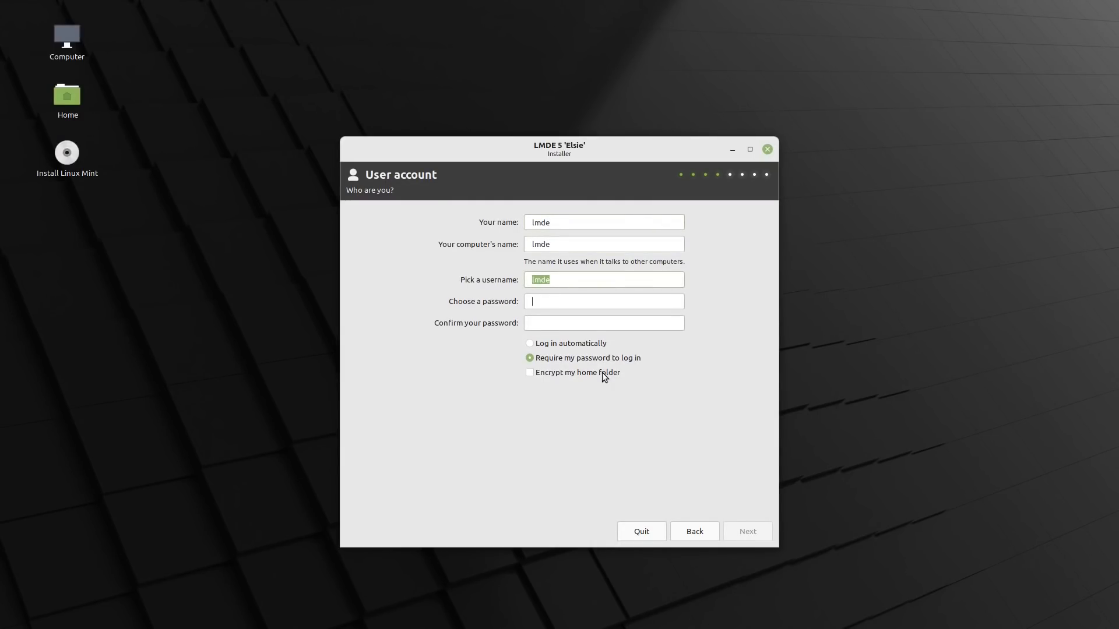
text(123)
key(Tab)
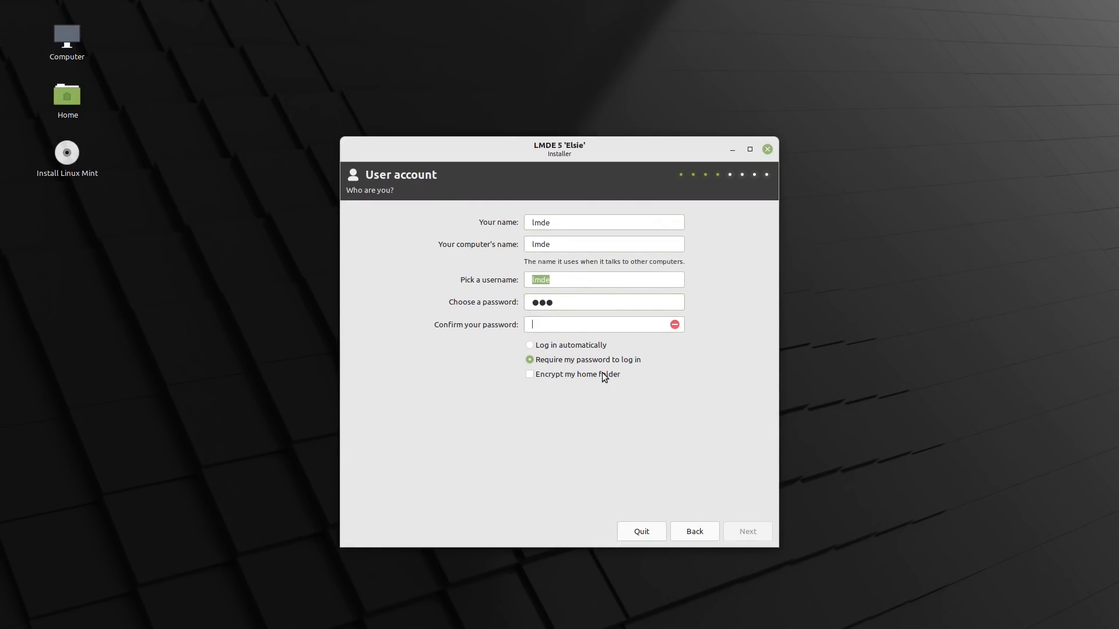
text(123)
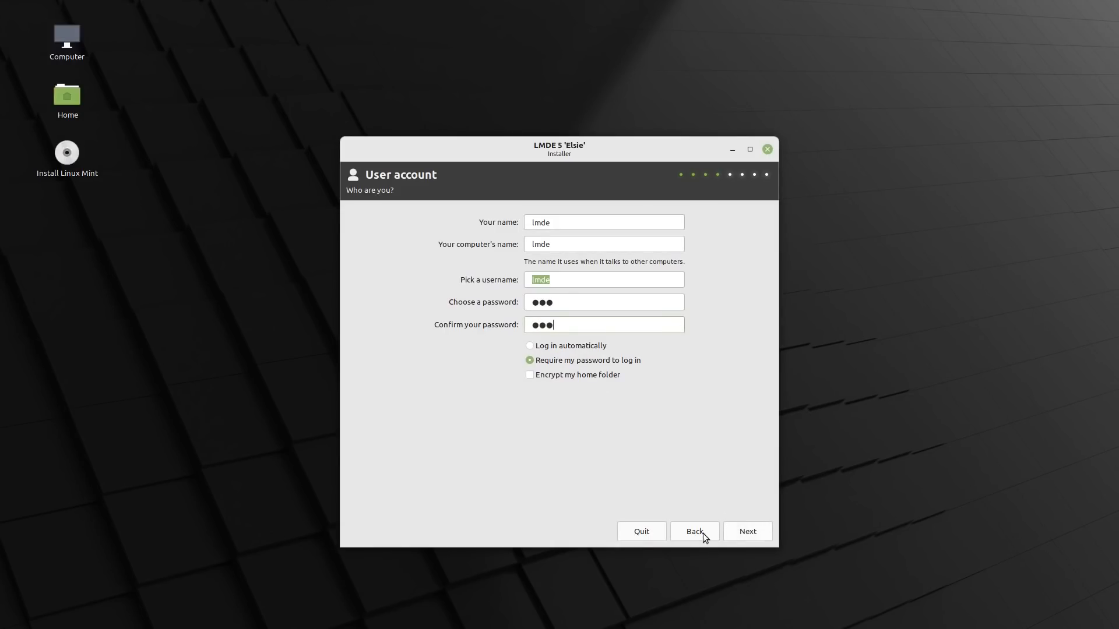
click(743, 534)
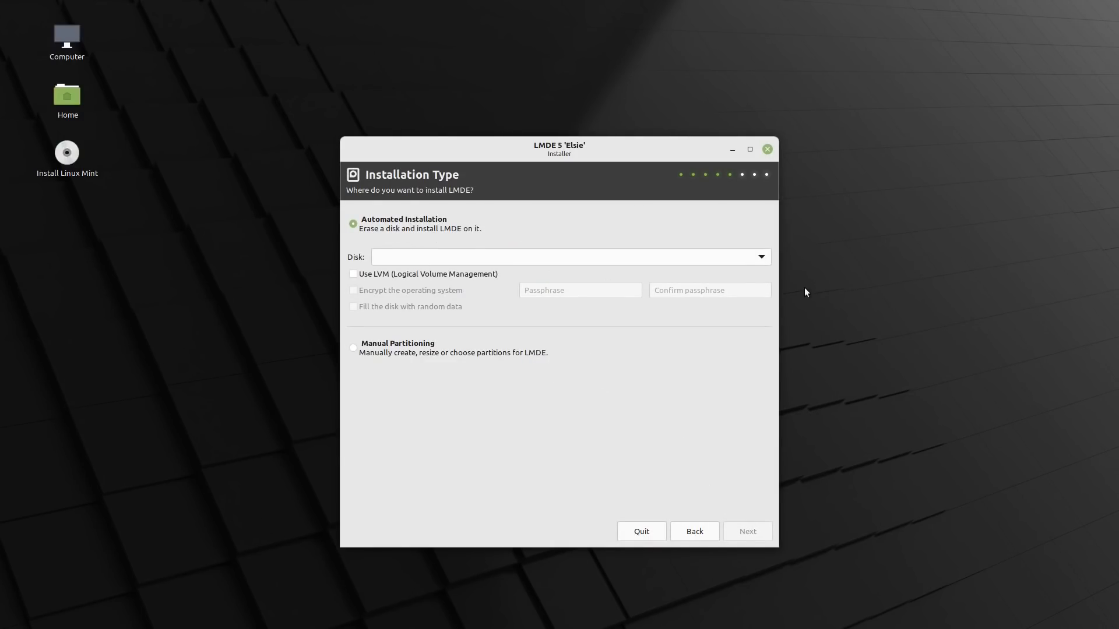
- Target the 32 GB VBOX_HARDDISK with LVM enabled and encryption left off
click(761, 258)
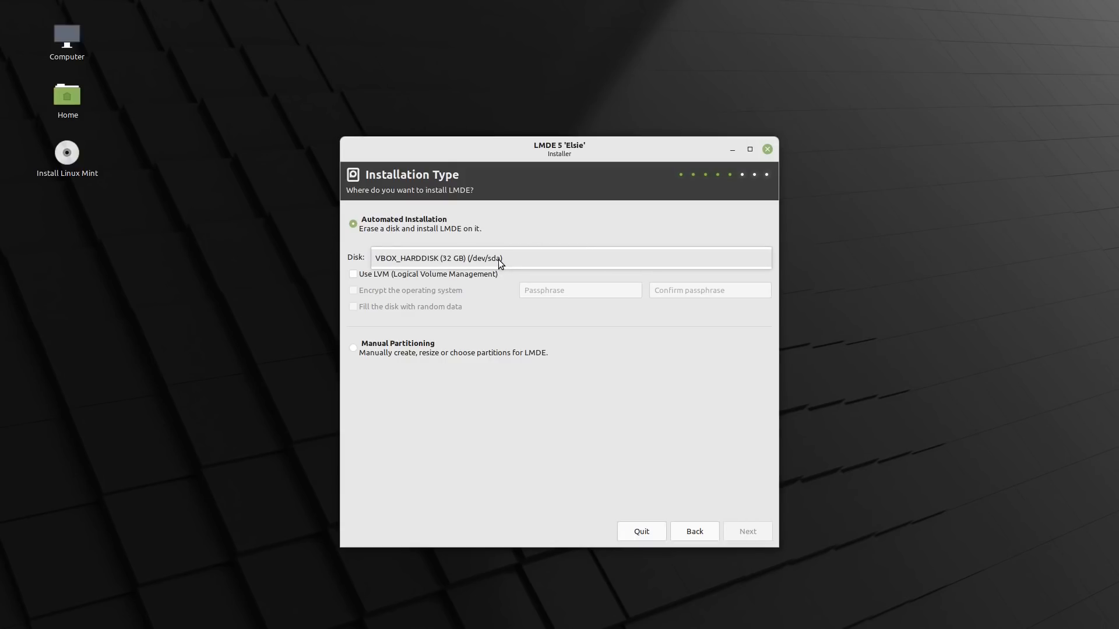
click(436, 261)
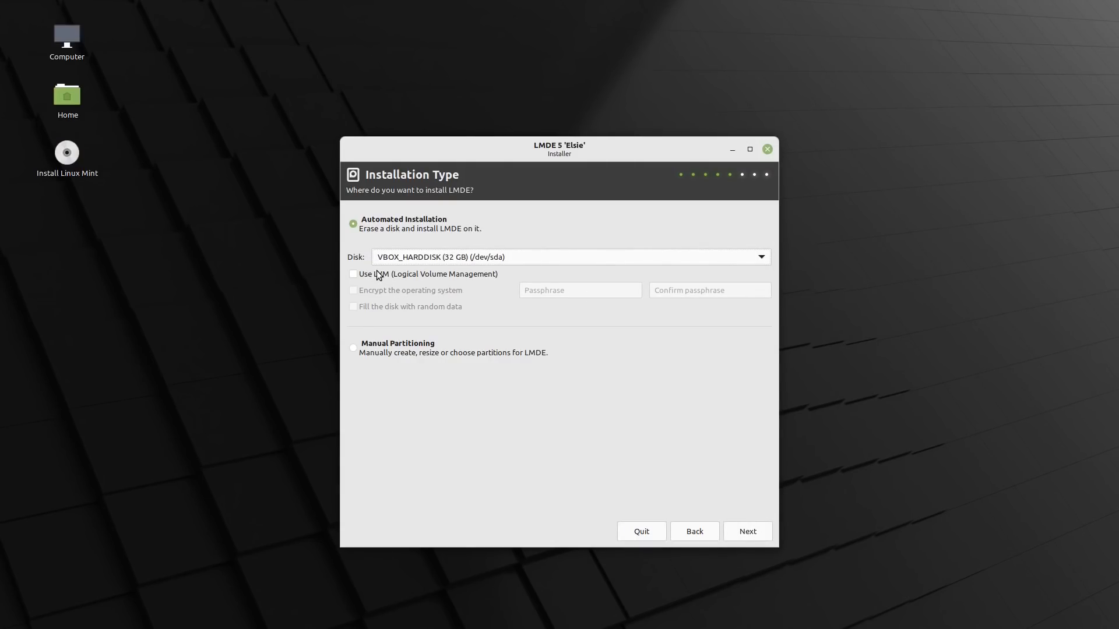
click(377, 274)
click(378, 292)
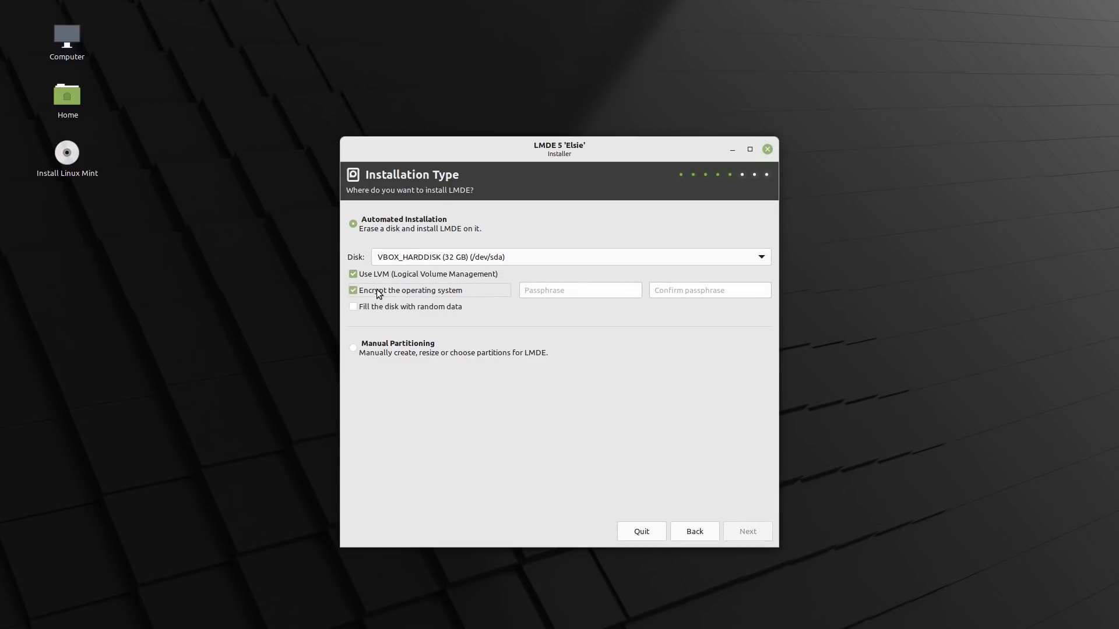
click(379, 294)
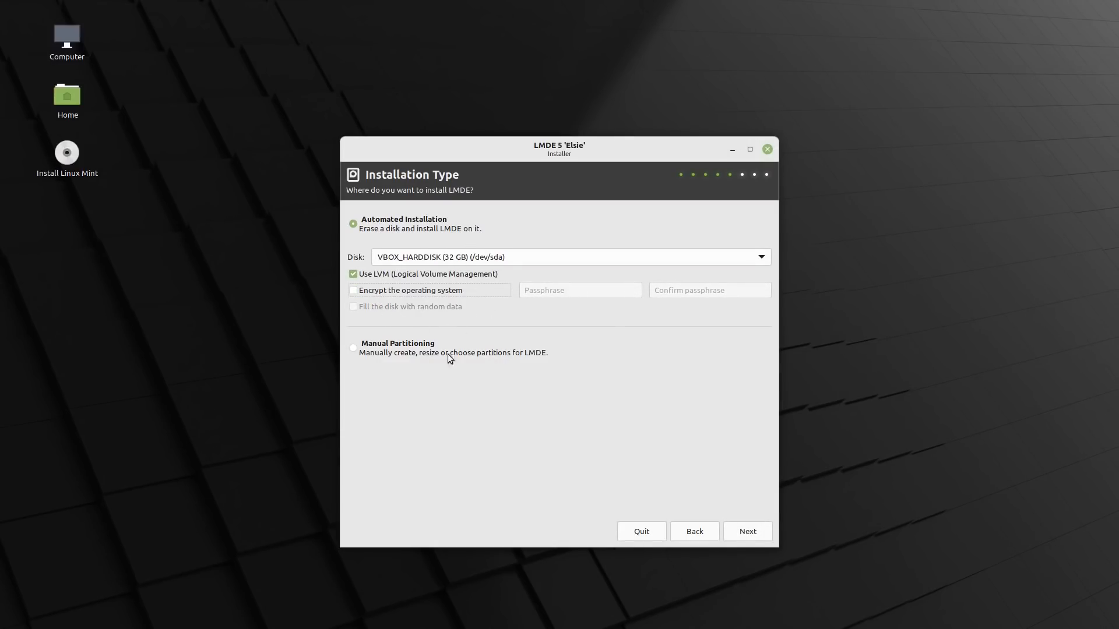
- Confirm erasing the disk and keep the boot menu on /dev/sda
click(751, 535)
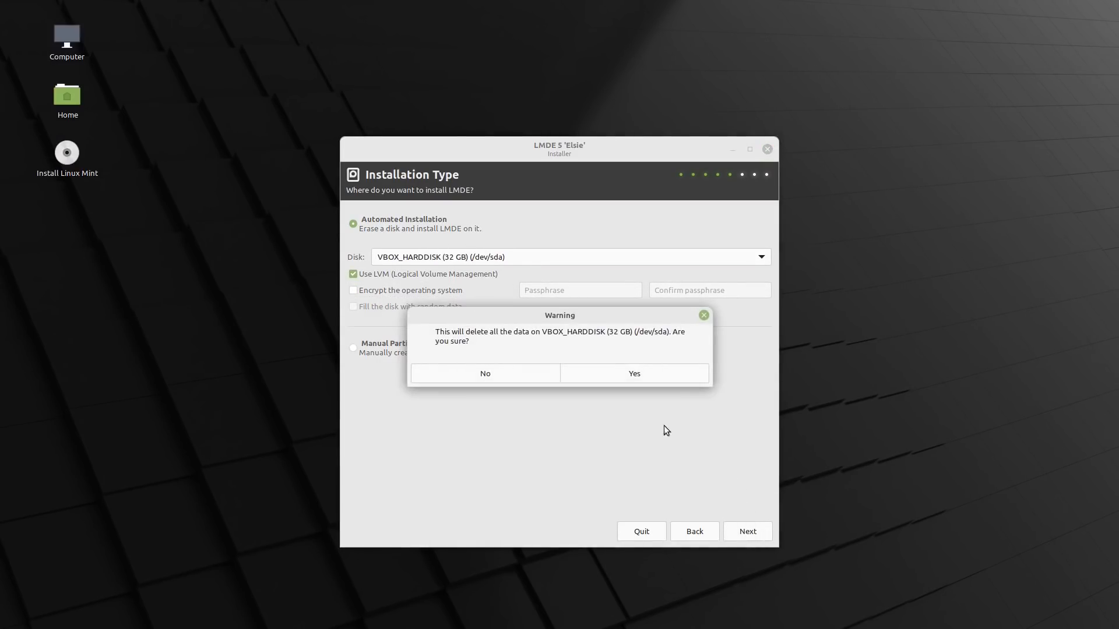
click(628, 377)
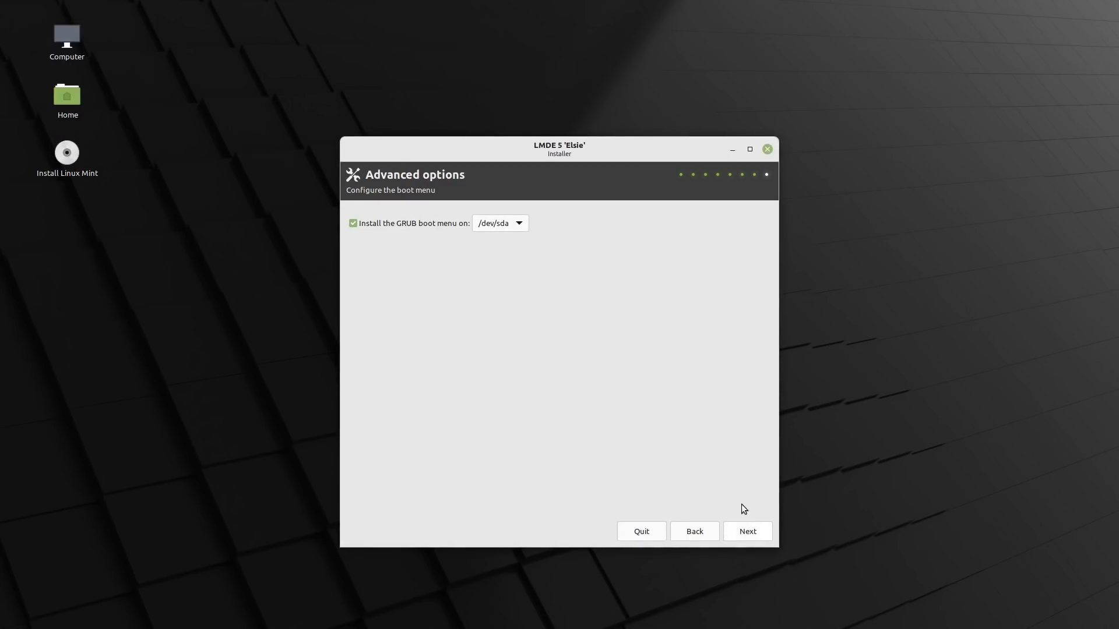
click(515, 225)
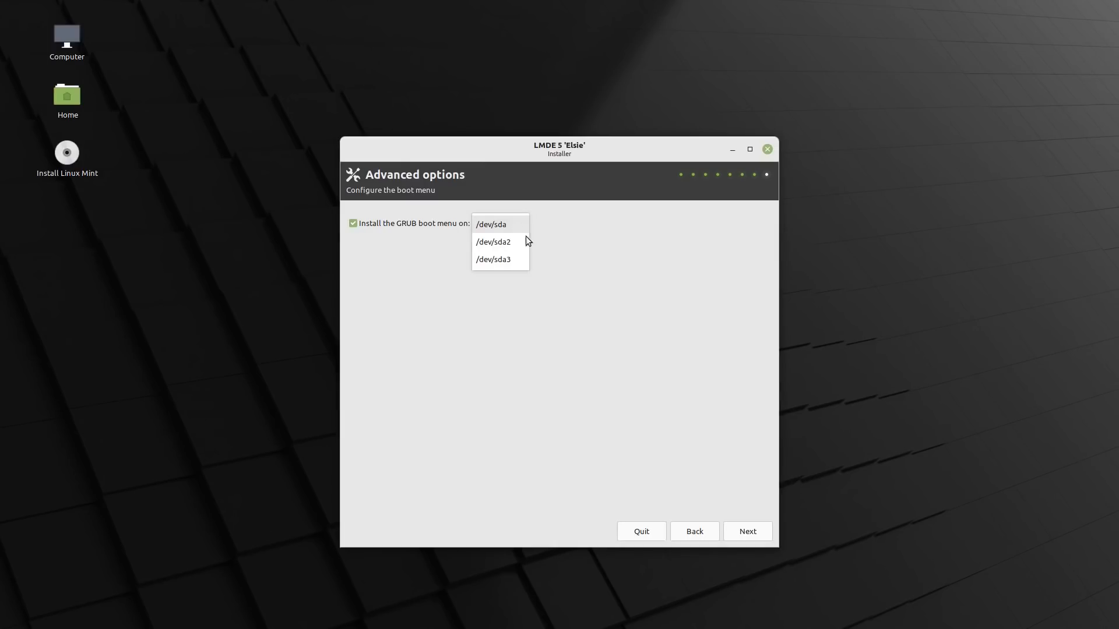
click(498, 228)
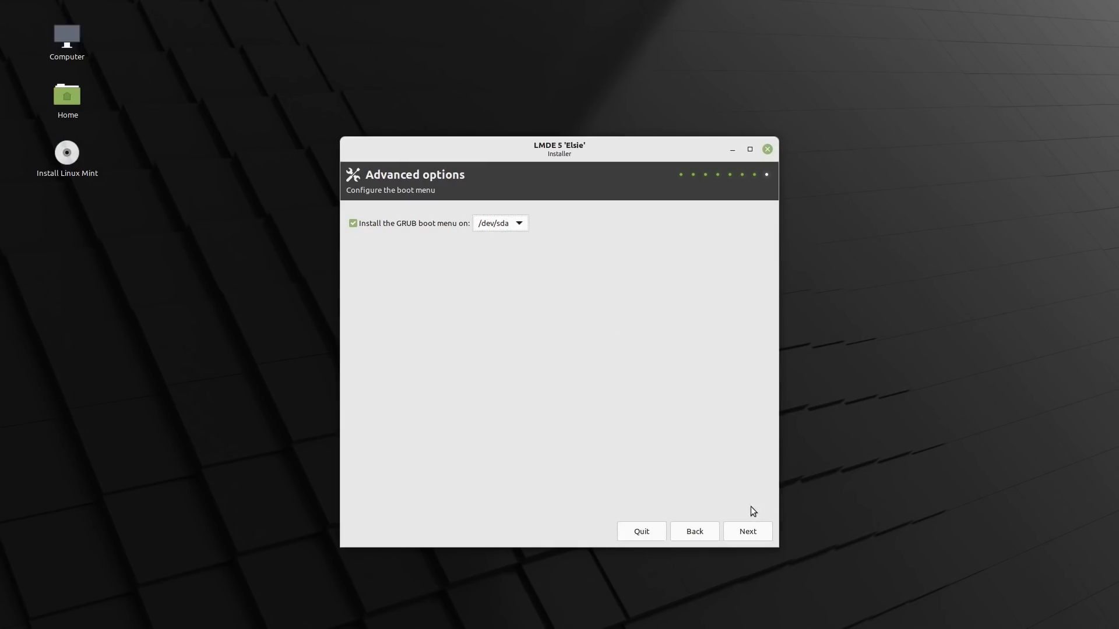
click(748, 531)
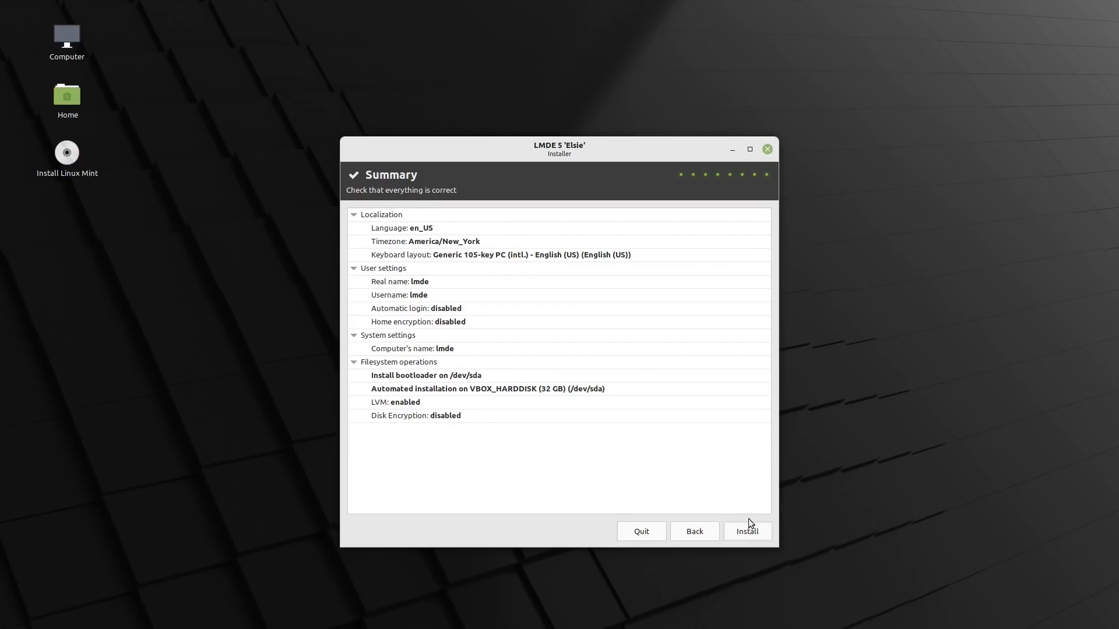
- Start the LMDE 5 installation from the Summary page
click(757, 532)
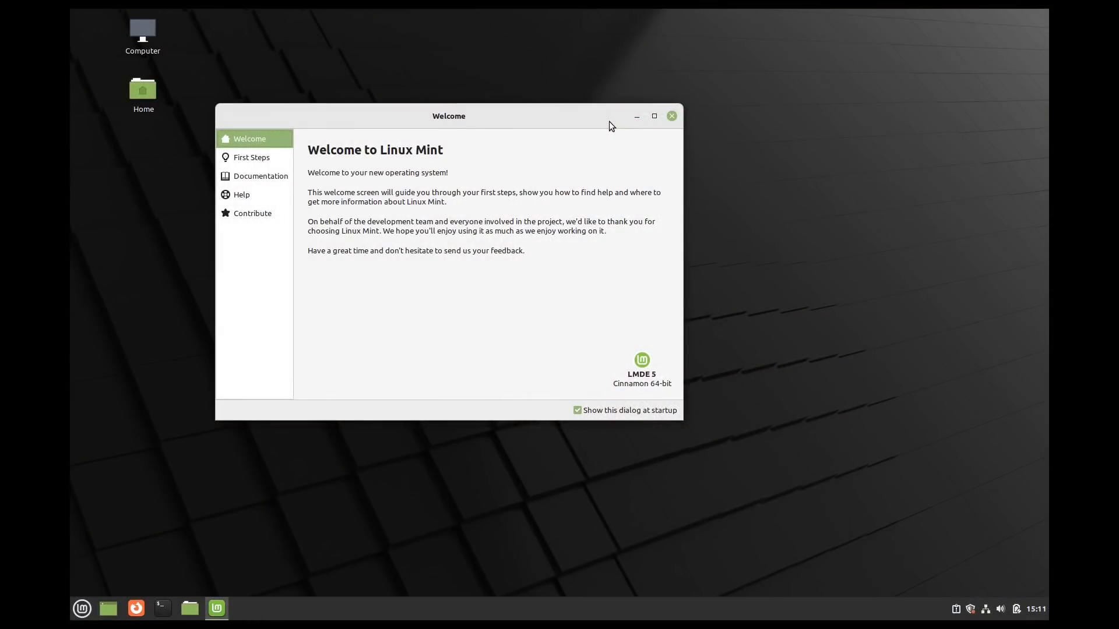
- Launch Multimedia Codecs from First Steps and confirm installing mint-meta-codecs
click(264, 159)
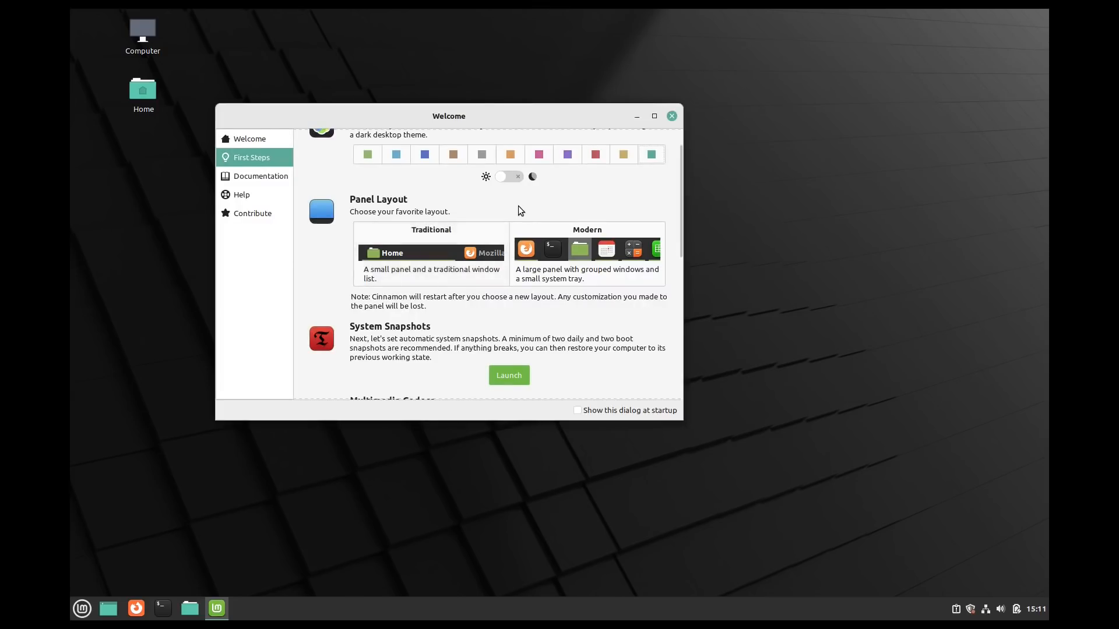
scroll(506, 292, down, 3)
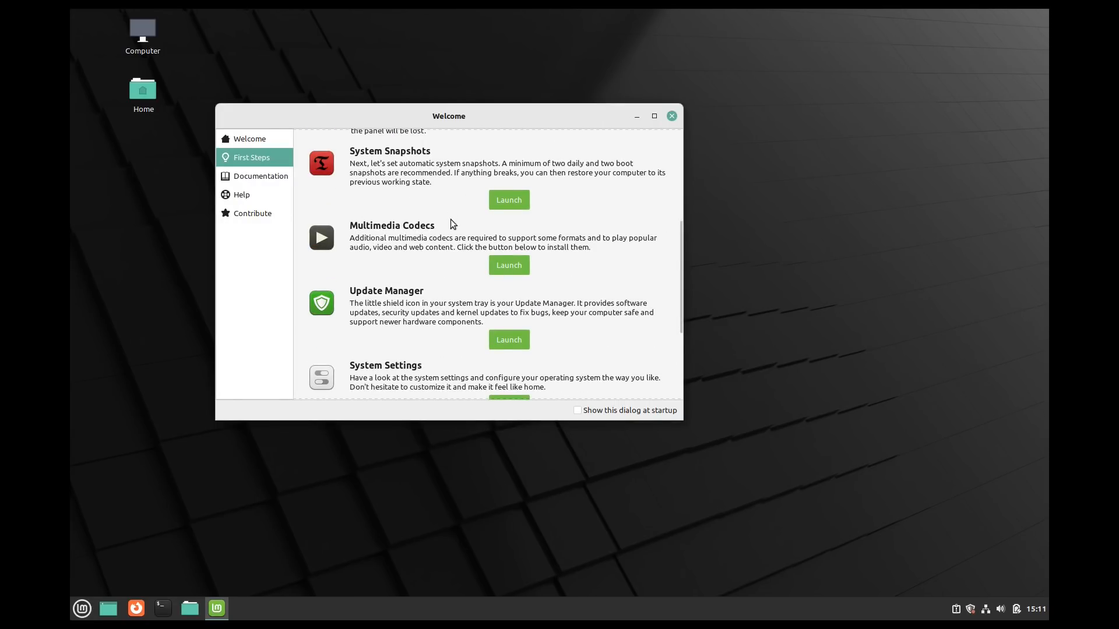
click(502, 266)
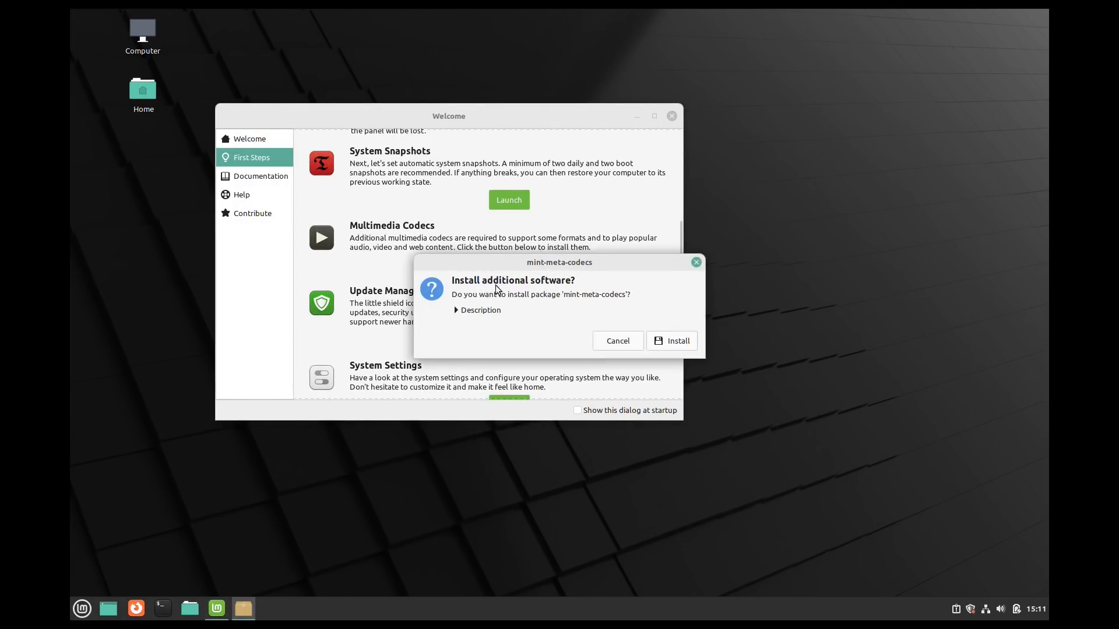
click(484, 313)
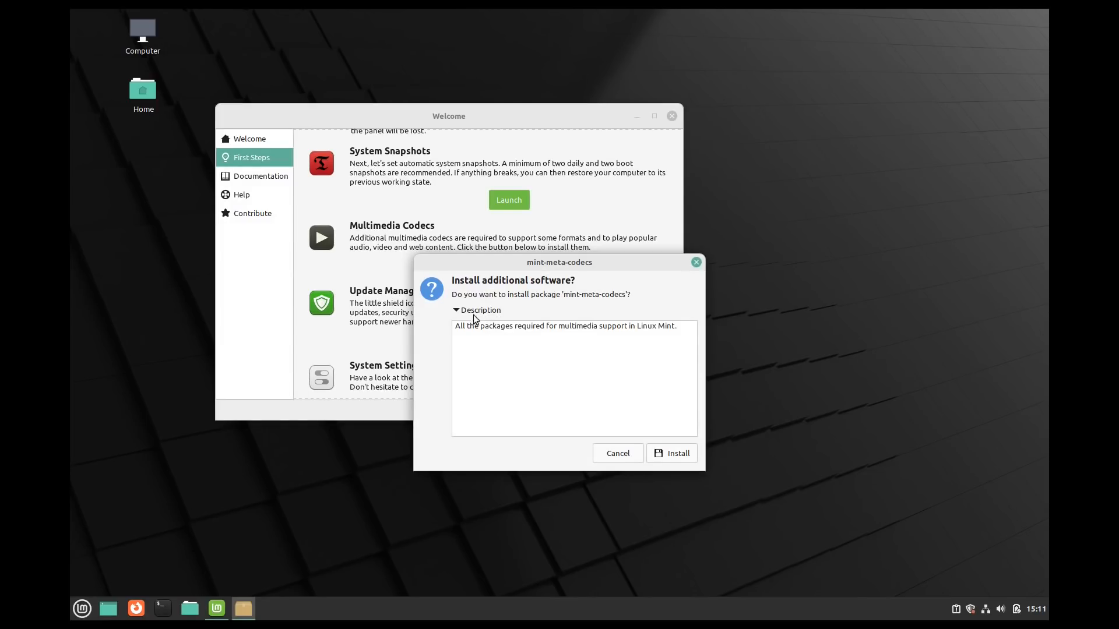
click(466, 314)
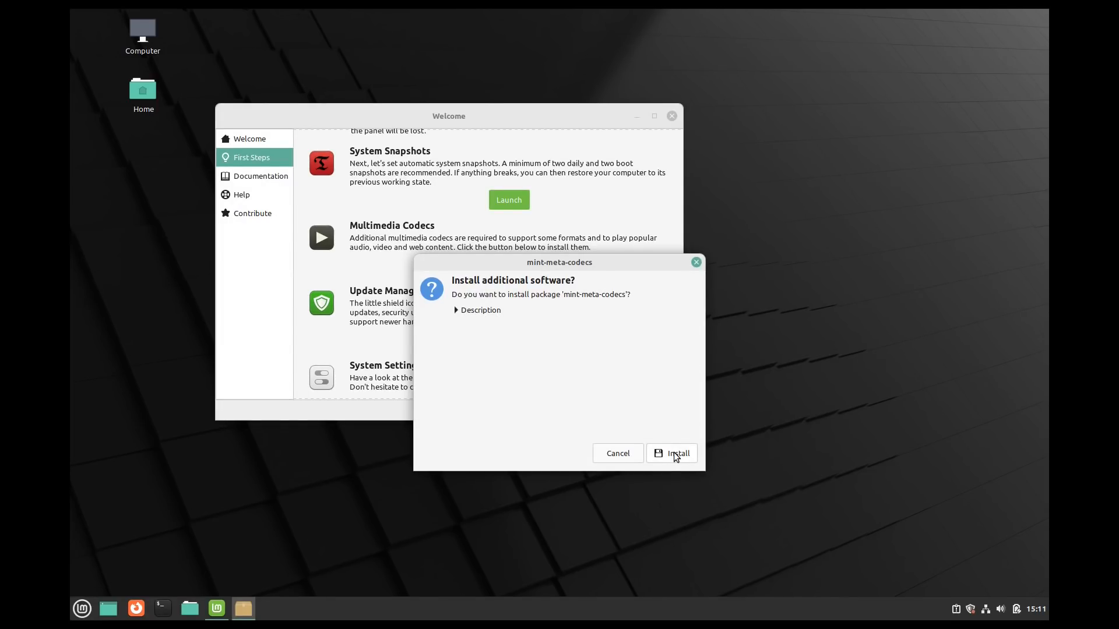
key(Return)
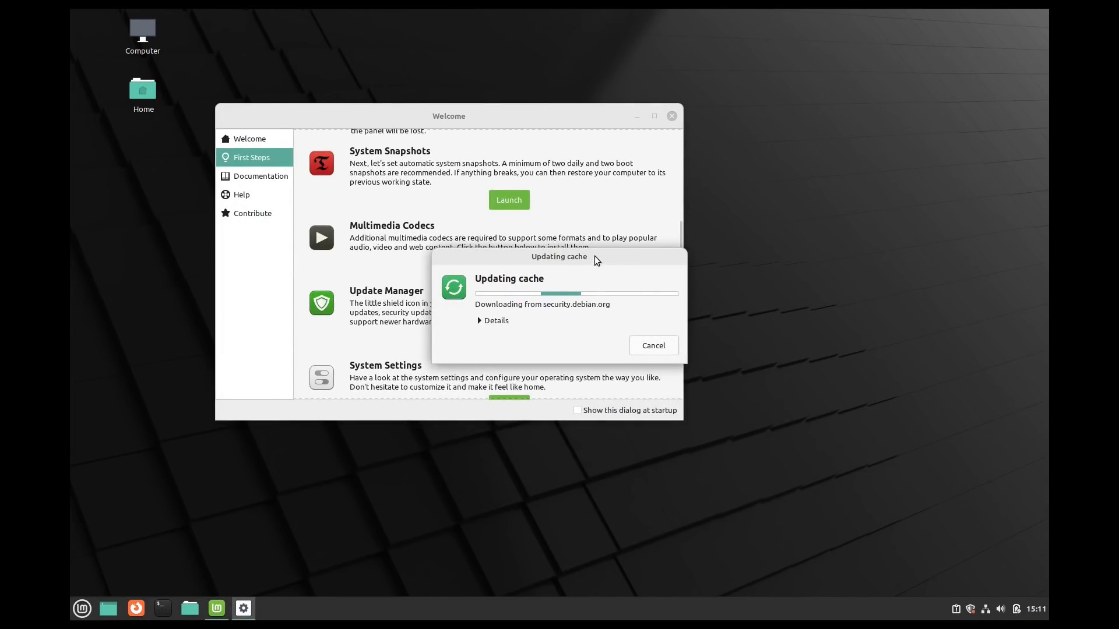
- Move the Updating cache dialog aside and close the Linux Mint Welcome window
drag(598, 258, 895, 241)
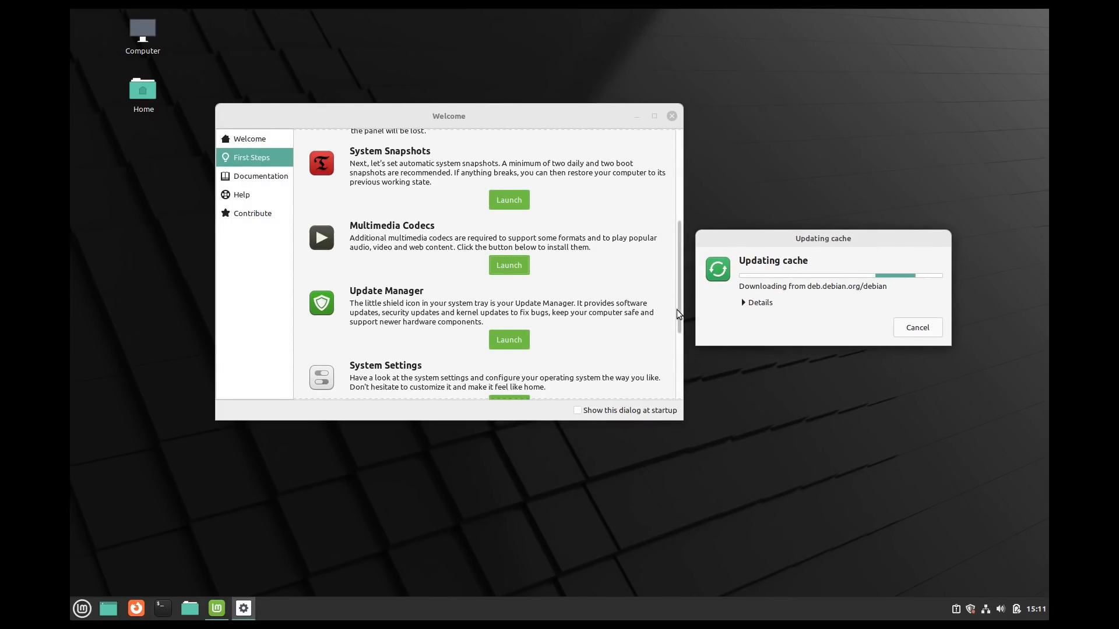
drag(676, 309, 653, 242)
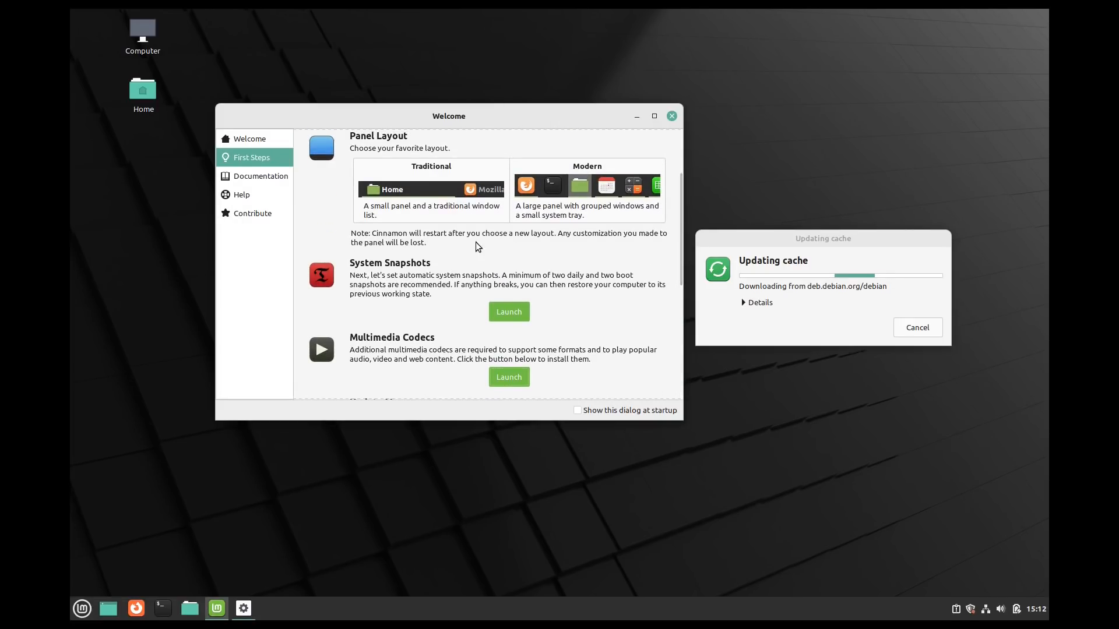
click(672, 116)
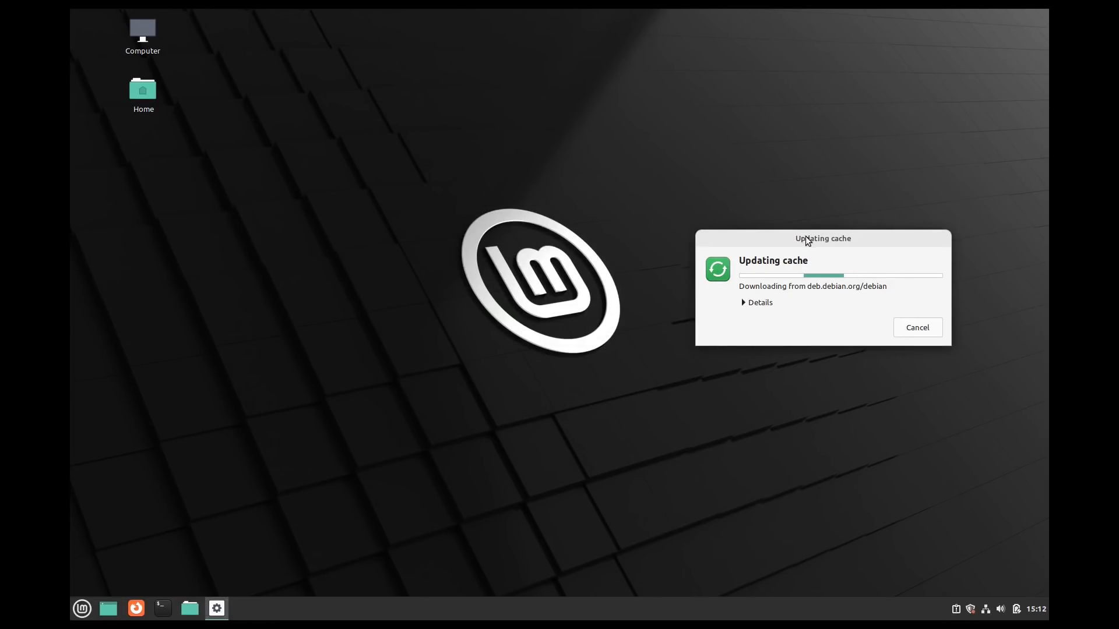
drag(806, 238, 560, 197)
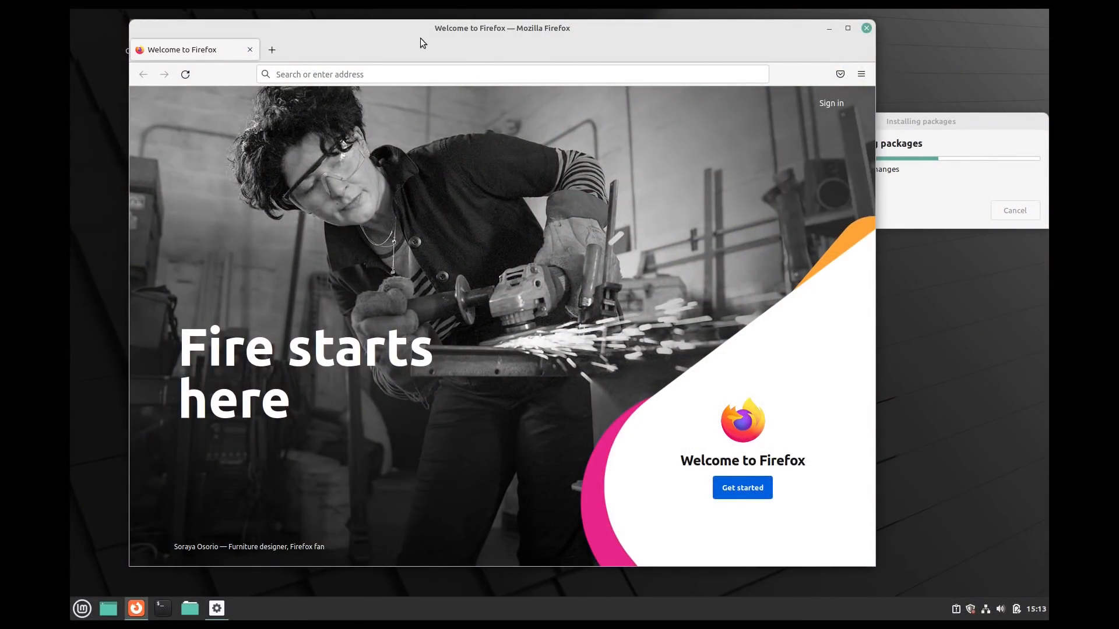
- Confirm Firefox version 97.0 (64-bit) in About Firefox, then go to Settings
key(alt)
click(341, 46)
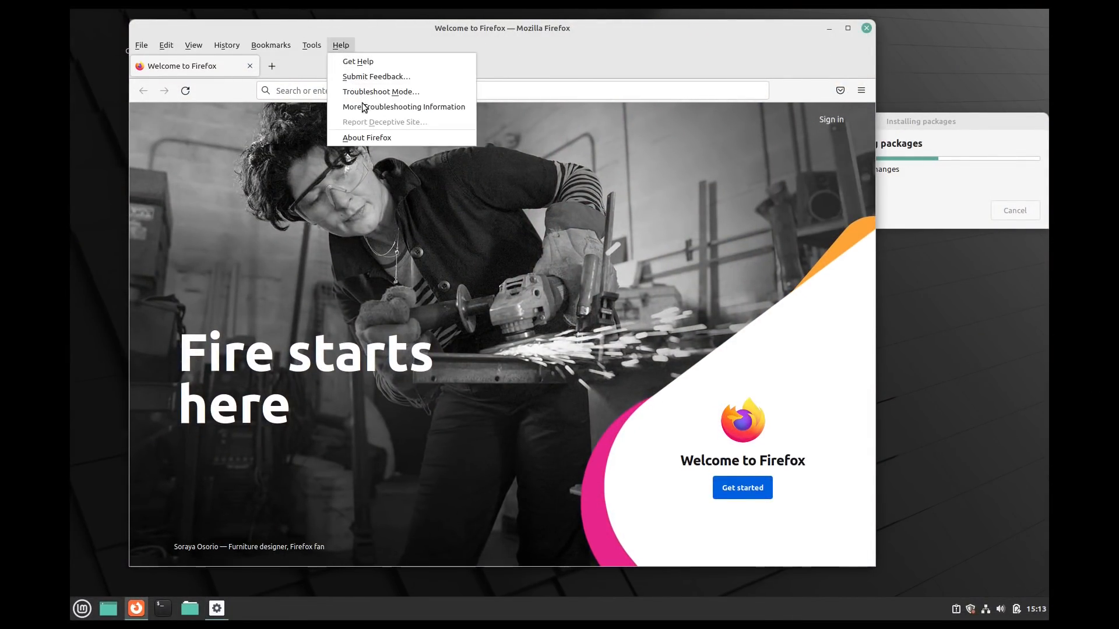
click(366, 139)
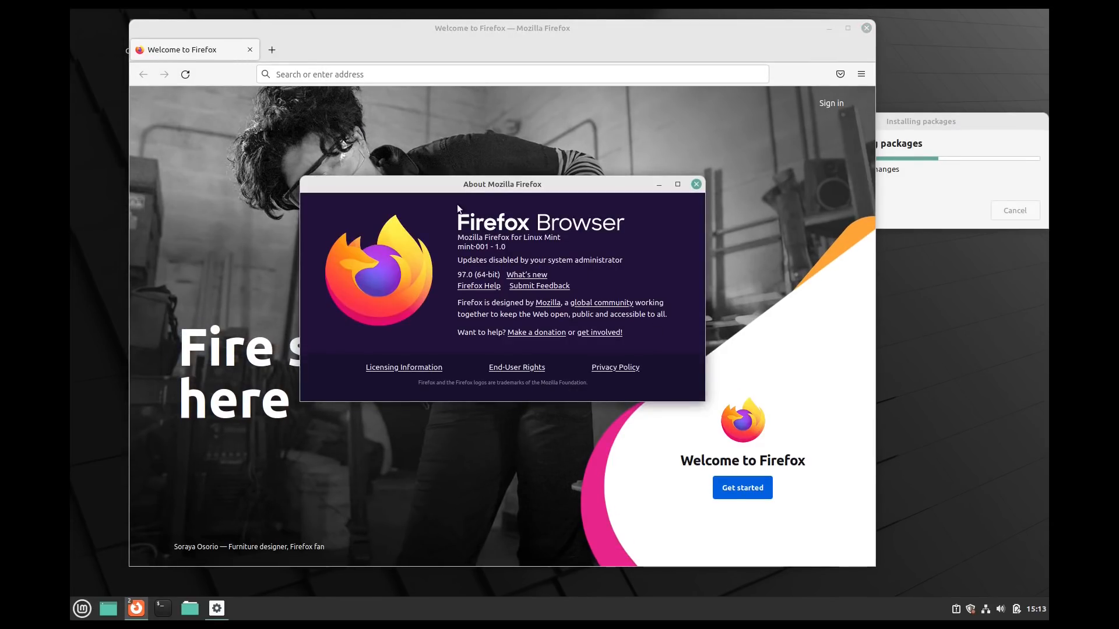
click(697, 184)
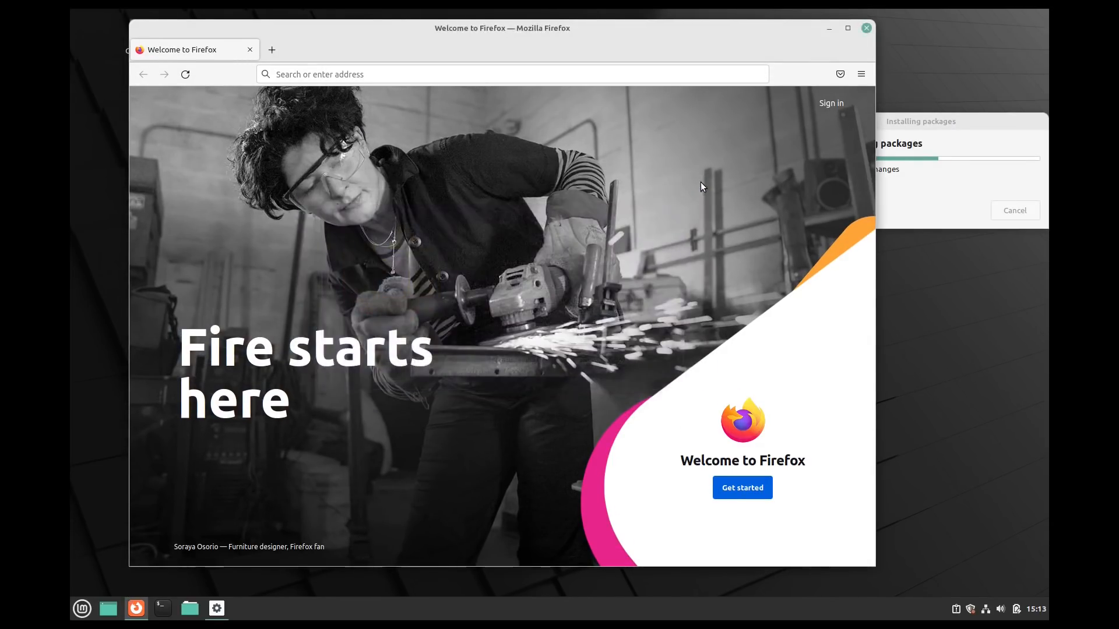
click(861, 74)
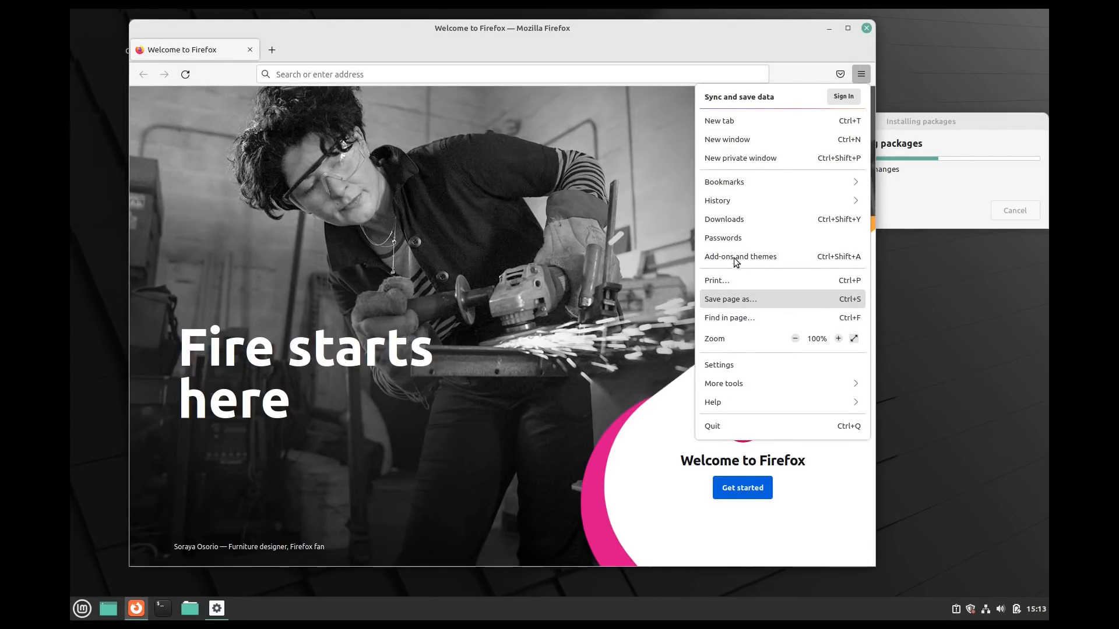
click(737, 360)
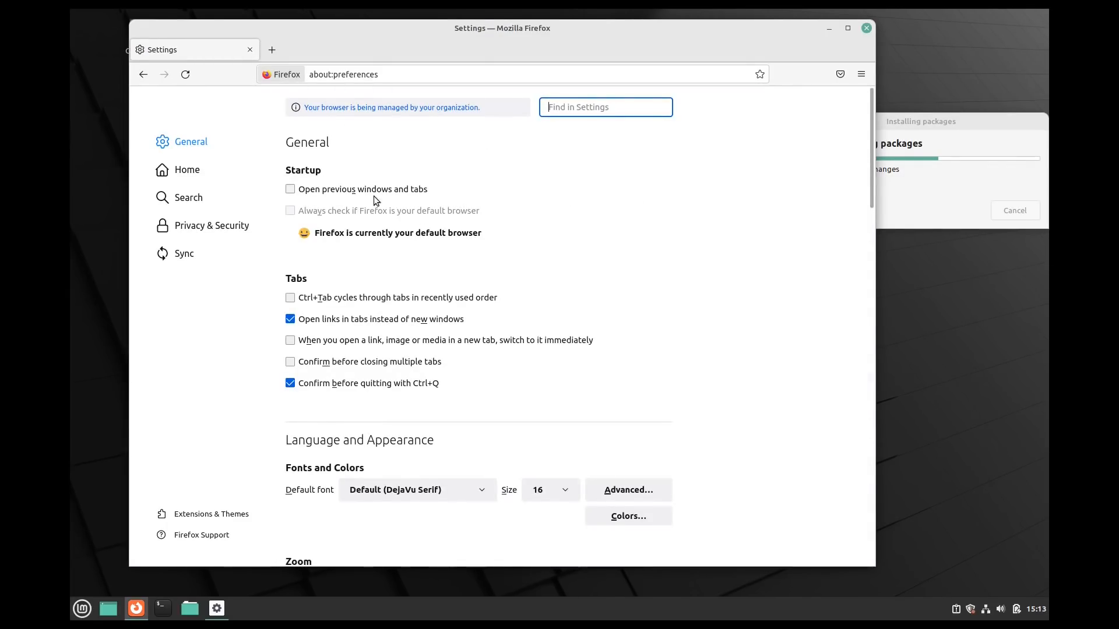
- In Home settings, untick Sponsored shortcuts and Shortcuts for Firefox Home content
scroll(852, 211, down, 6)
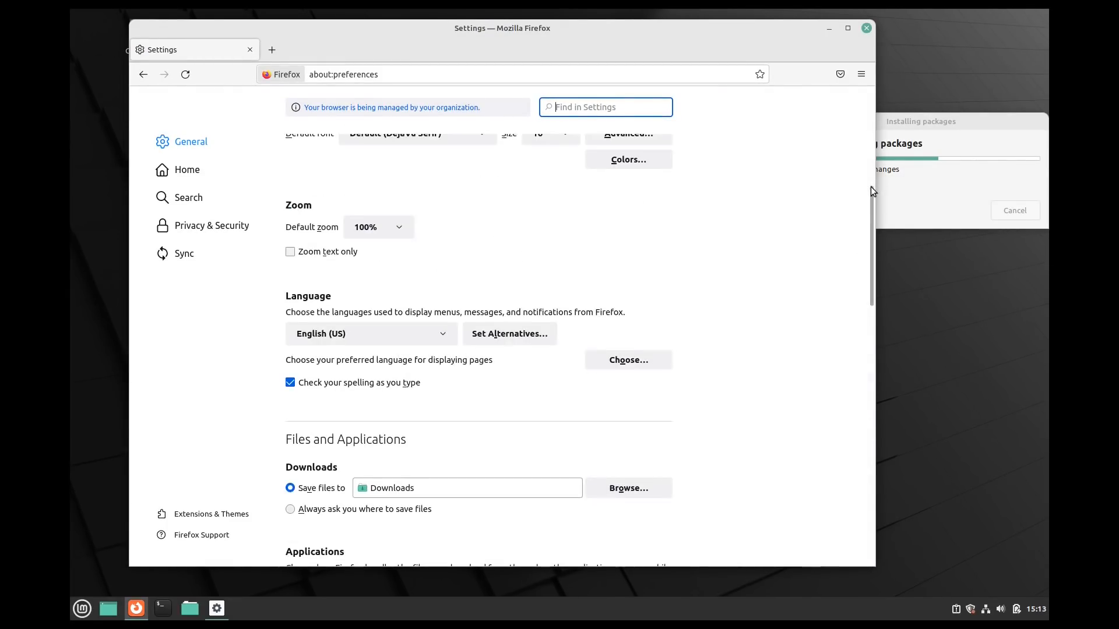
drag(872, 202, 887, 393)
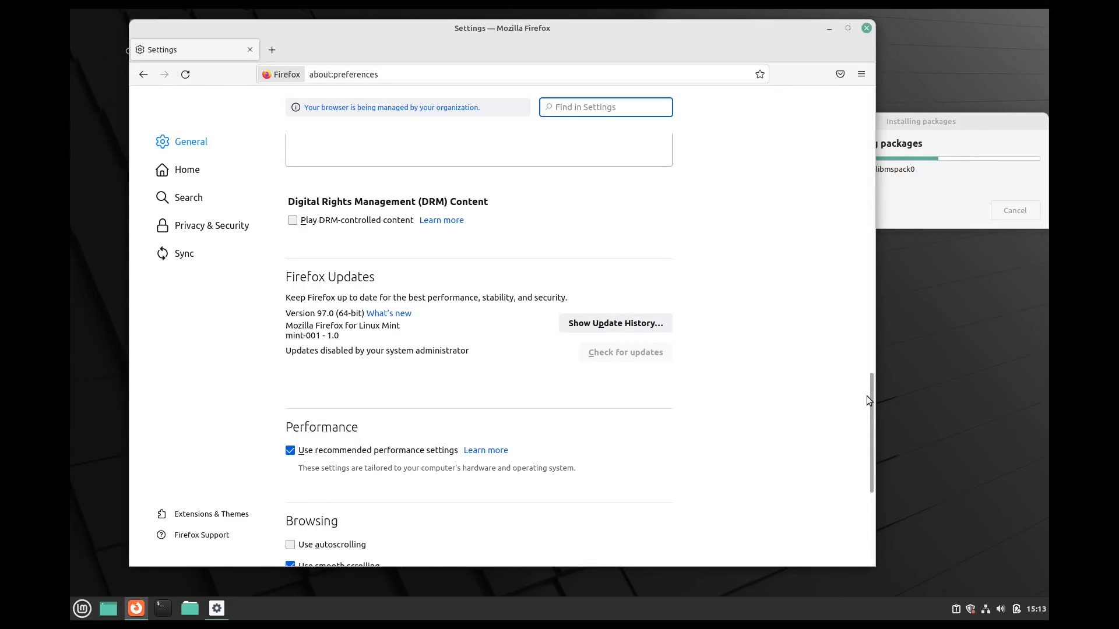
drag(870, 414, 877, 508)
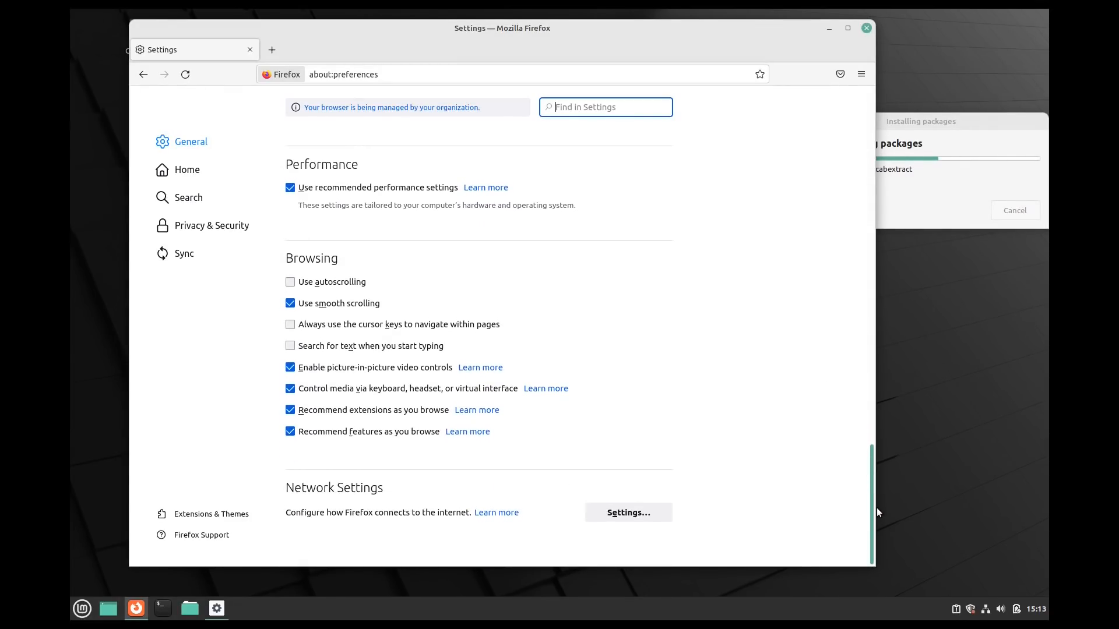
click(187, 170)
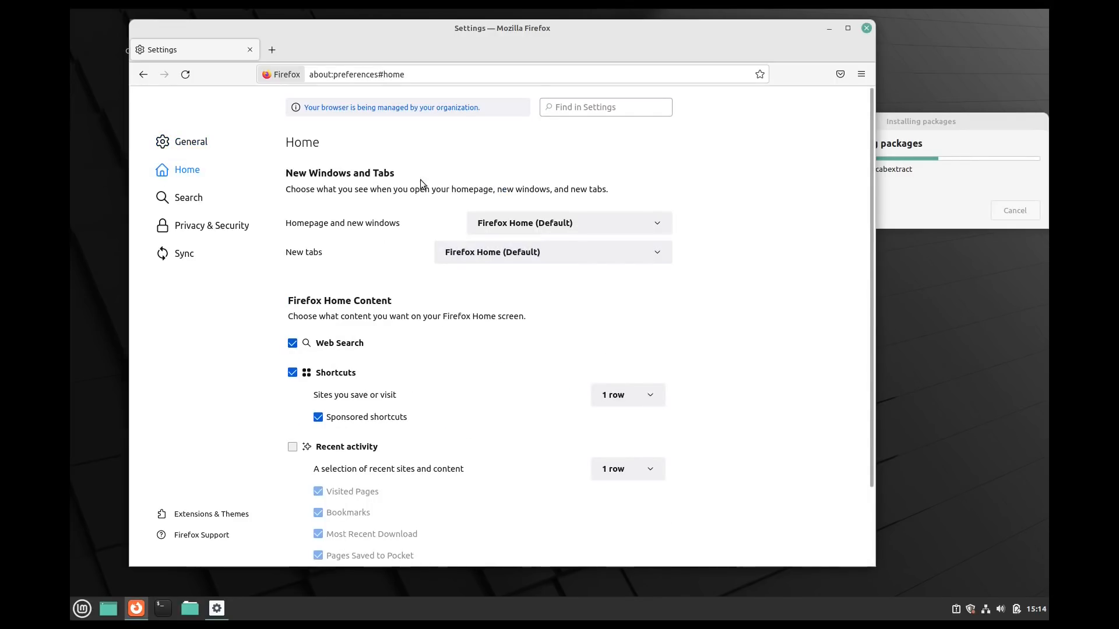
drag(869, 230, 878, 358)
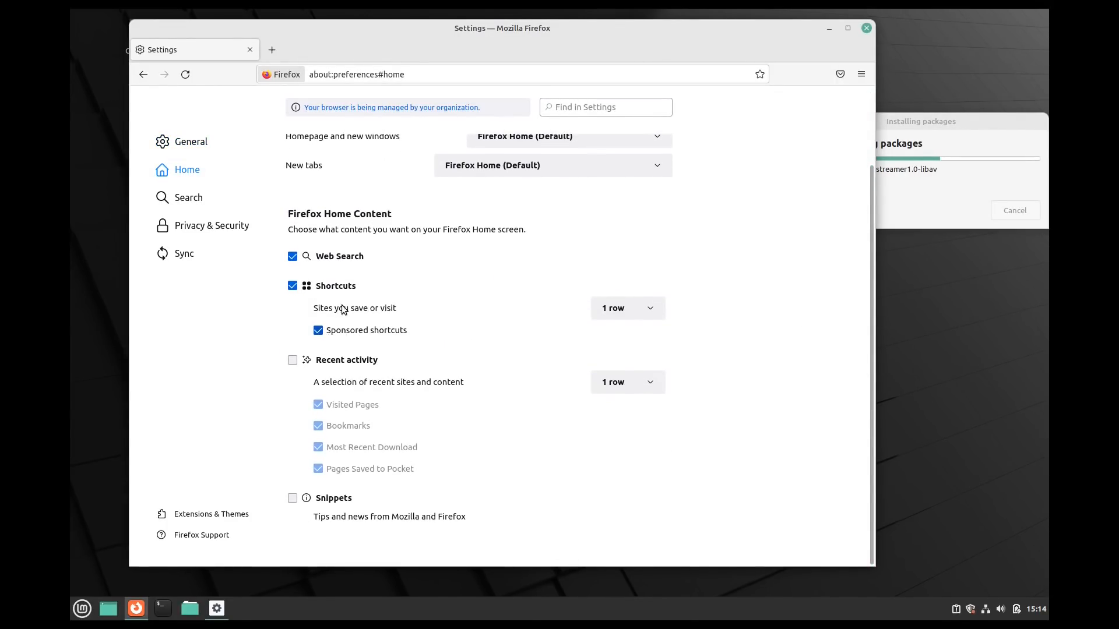
click(319, 329)
click(292, 287)
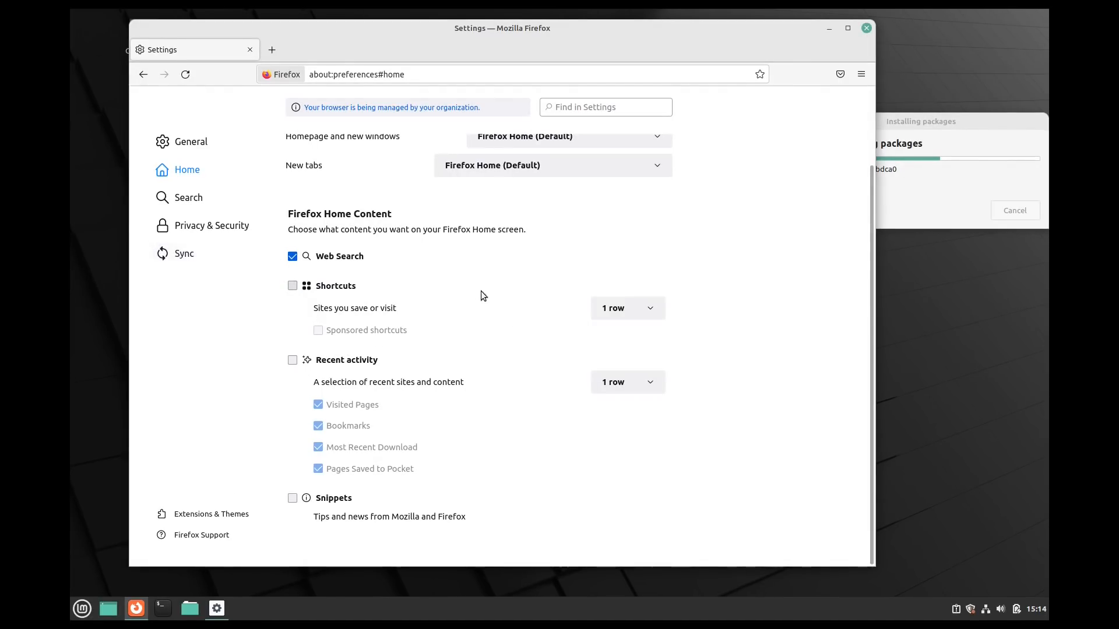
- Choose DuckDuckGo as the default search engine in Search settings
click(187, 203)
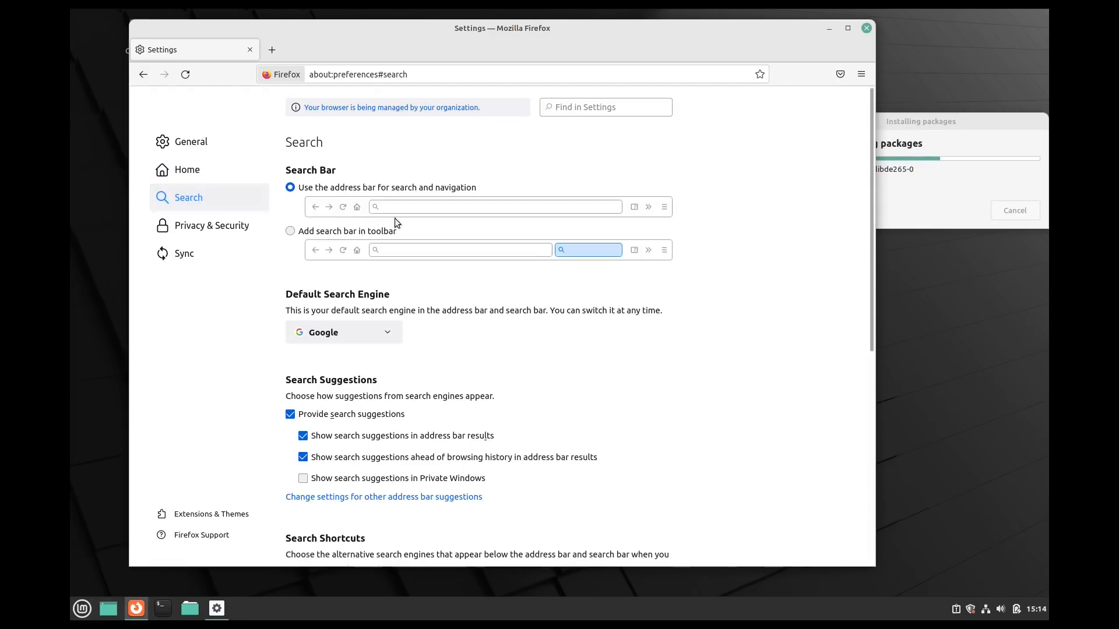
click(397, 334)
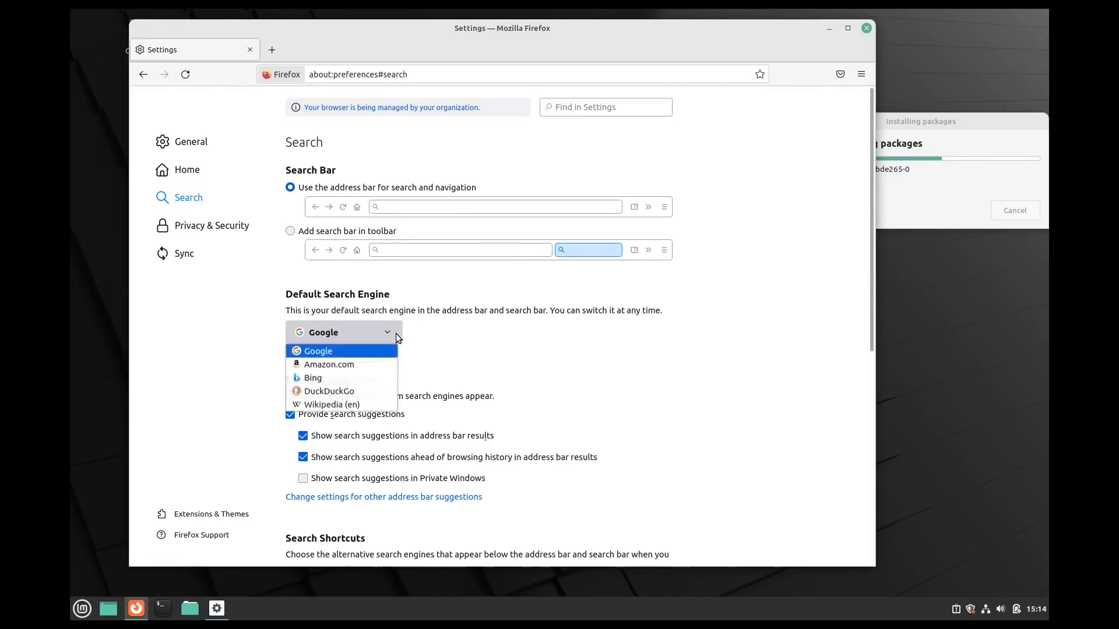
click(352, 392)
scroll(587, 367, down, 5)
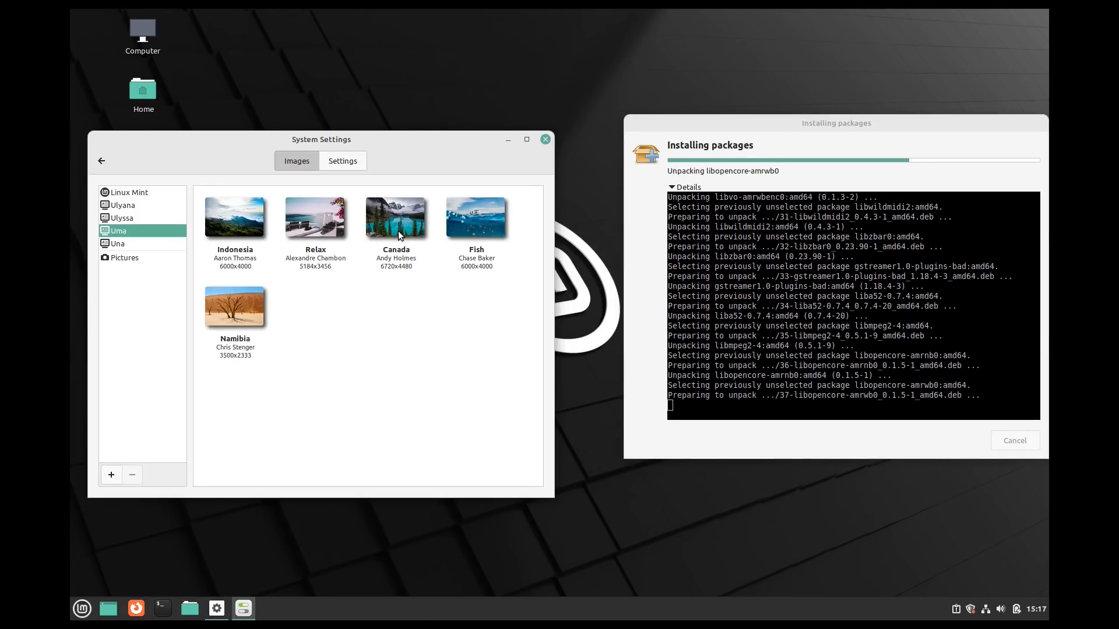
- Try the Canada wallpaper, then set the orange Bladerunner picture as the desktop background
click(399, 234)
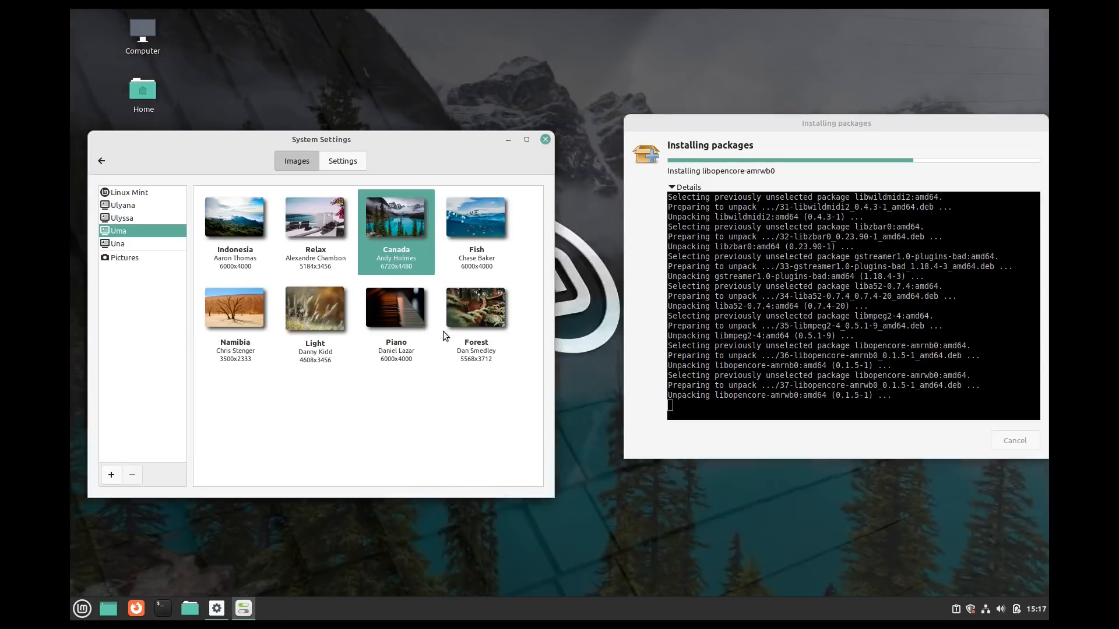
drag(416, 142, 404, 107)
scroll(484, 332, down, 3)
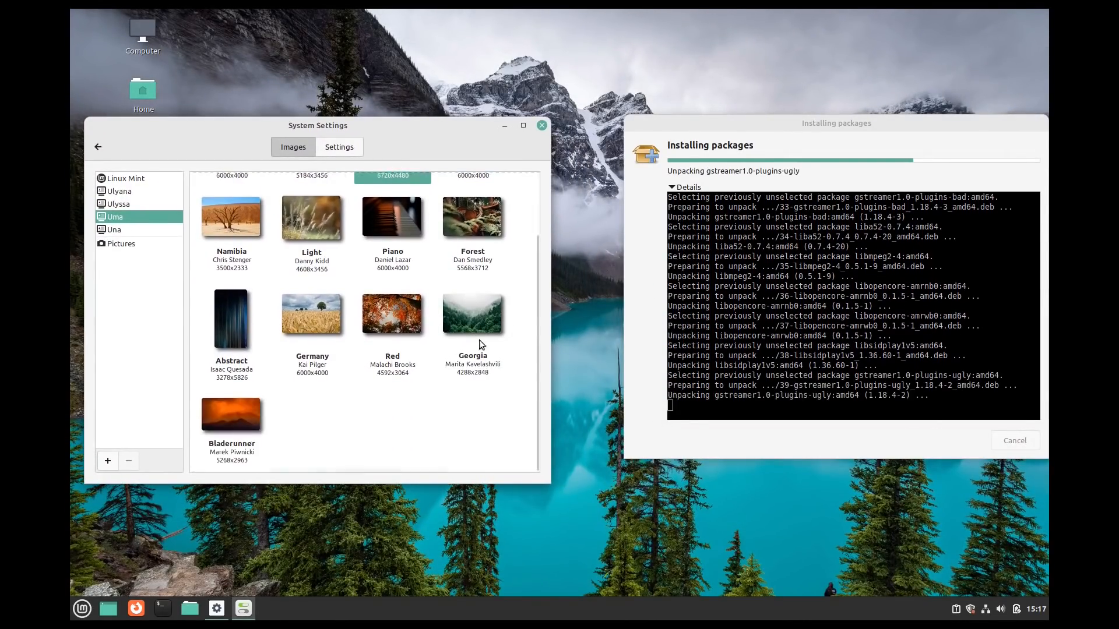
click(233, 416)
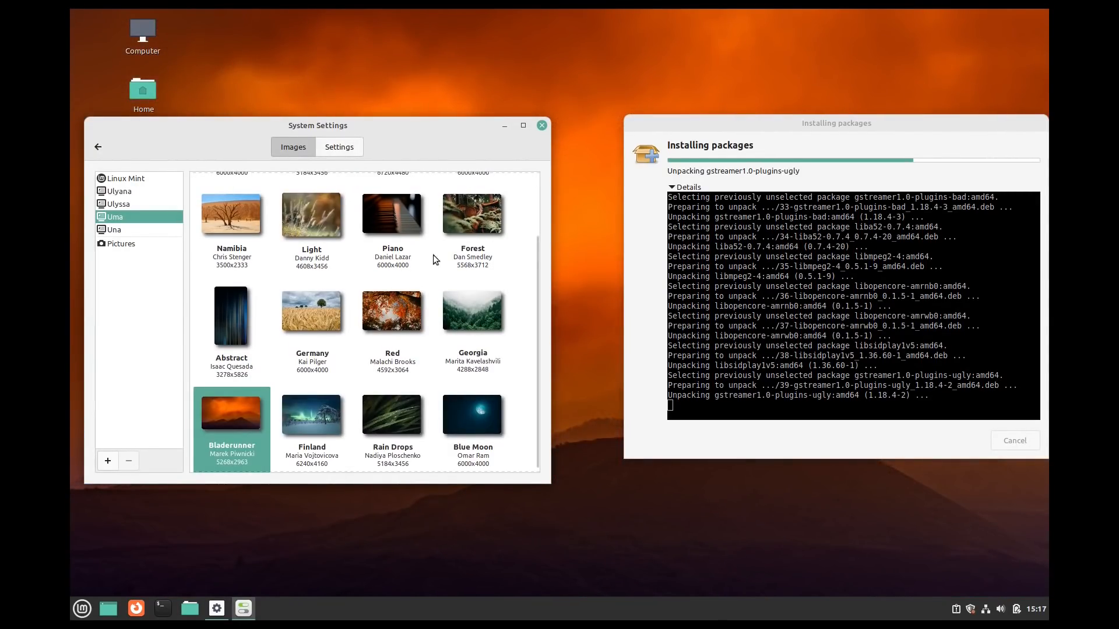
drag(317, 127, 370, 145)
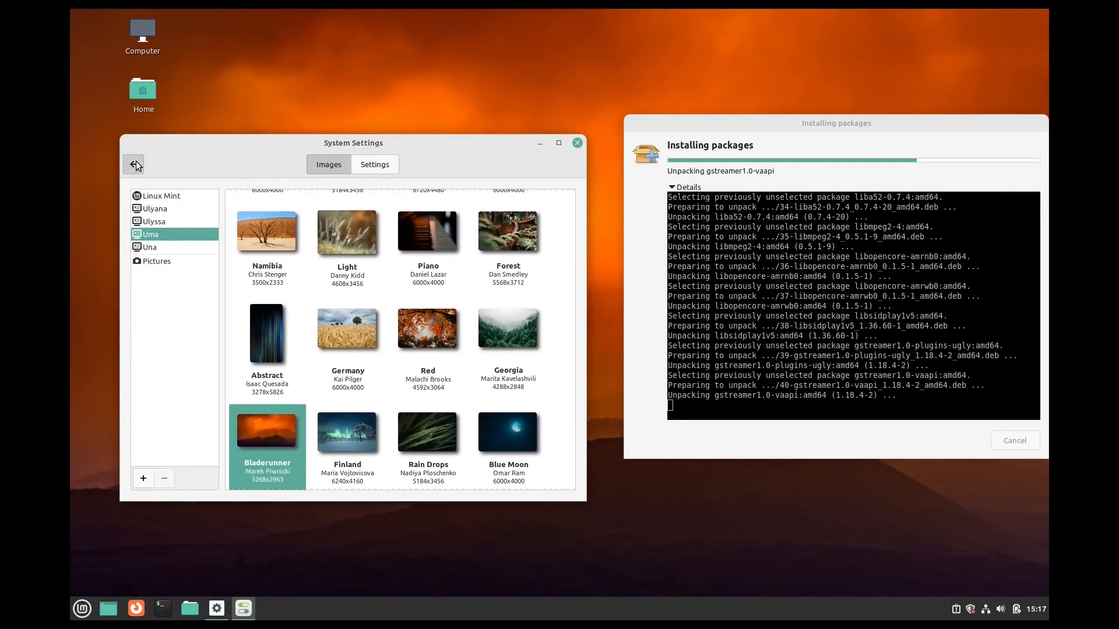
- Go to Themes and show the available Window borders themes
click(138, 168)
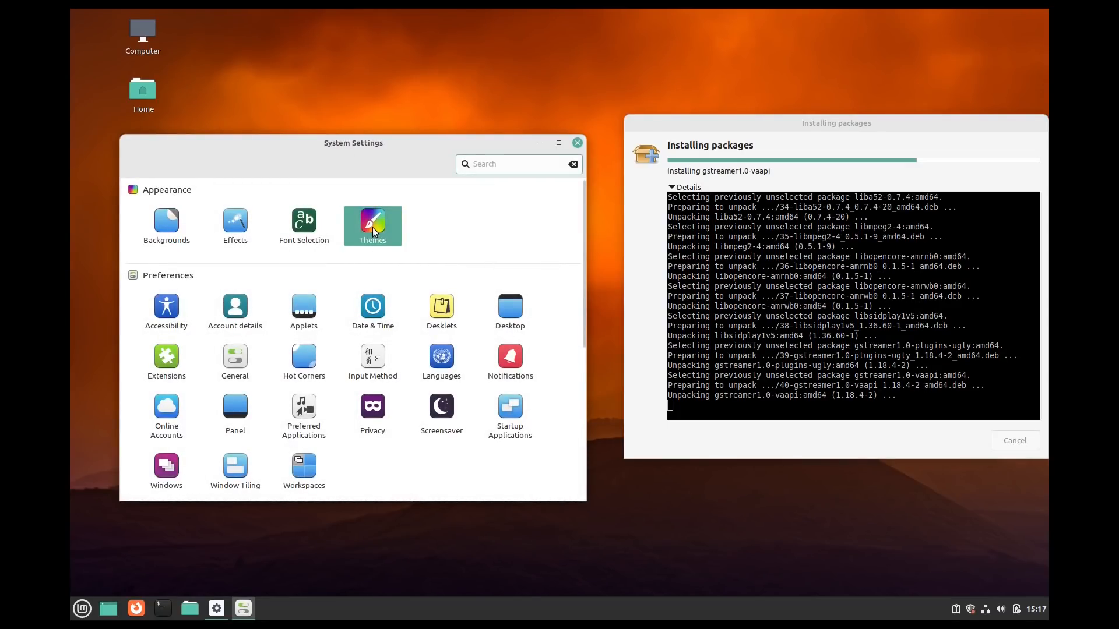
key(Return)
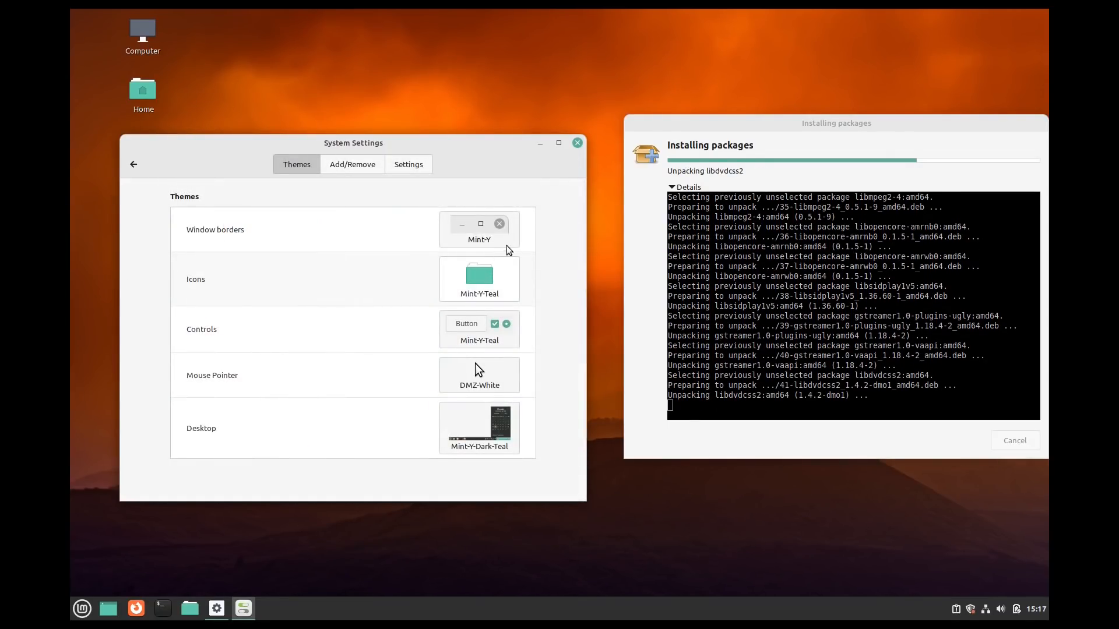
click(504, 239)
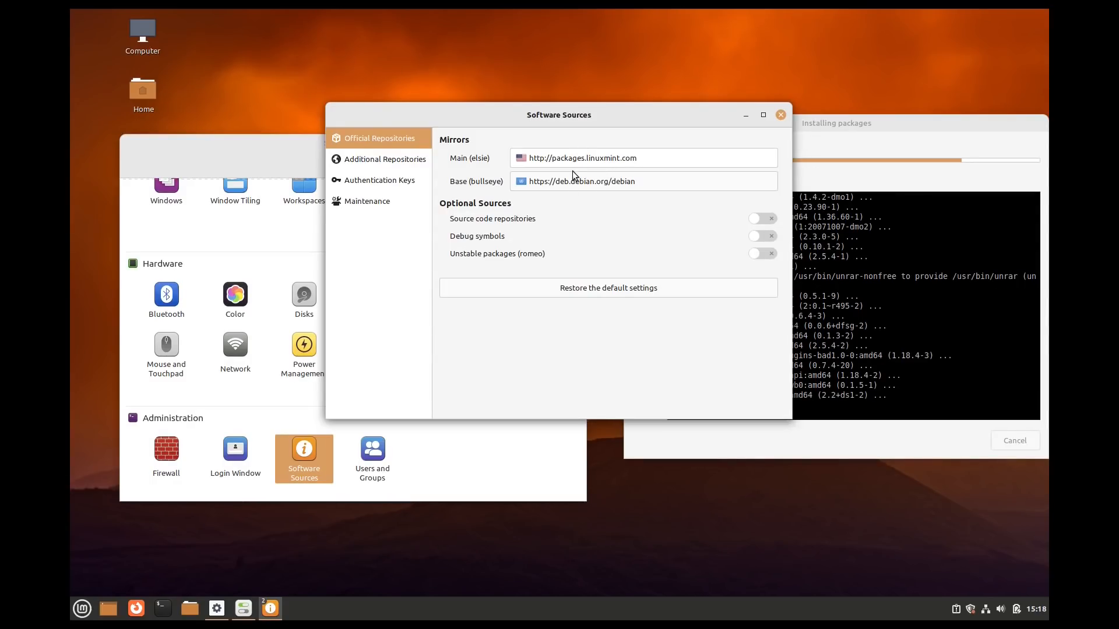
- Check the Main mirror list without changing it, then review Additional Repositories, Authentication Keys and Maintenance
click(573, 165)
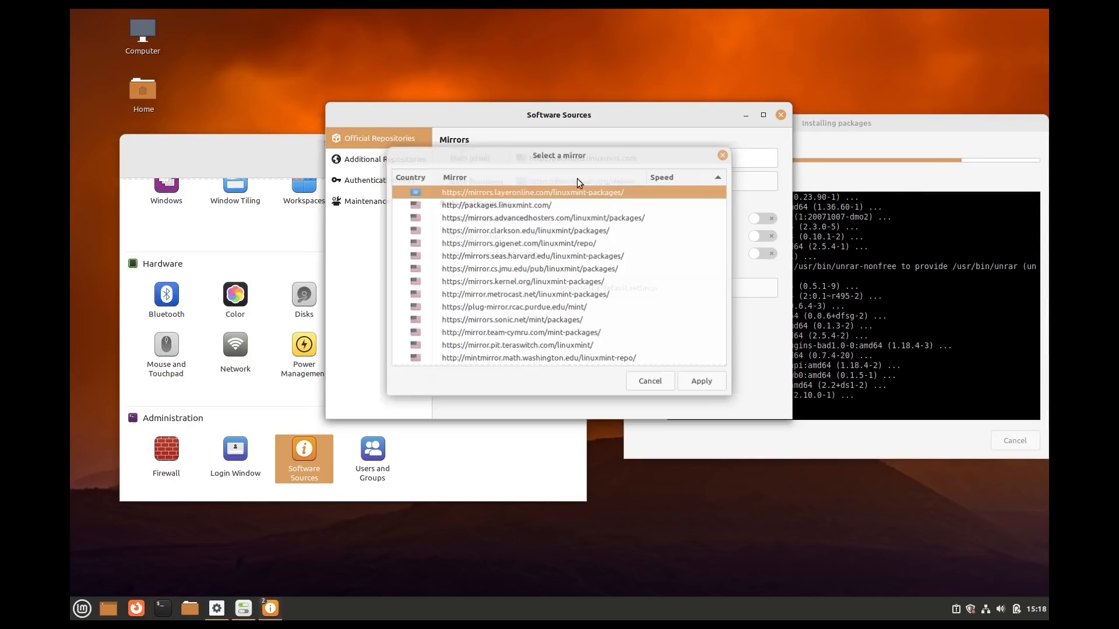
click(723, 155)
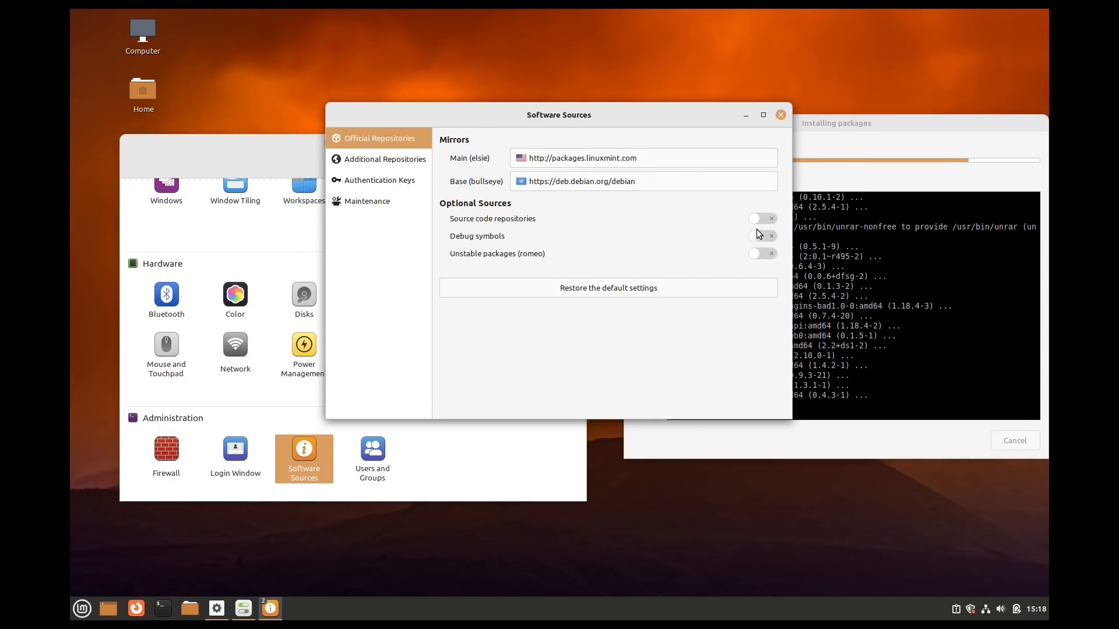
click(408, 163)
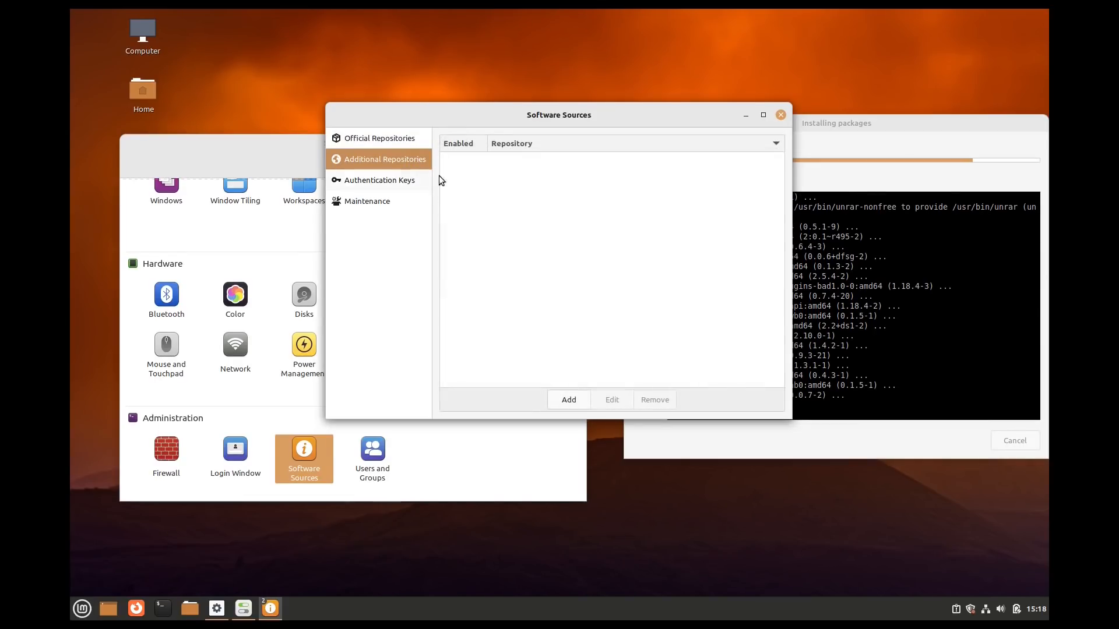
click(398, 181)
click(381, 204)
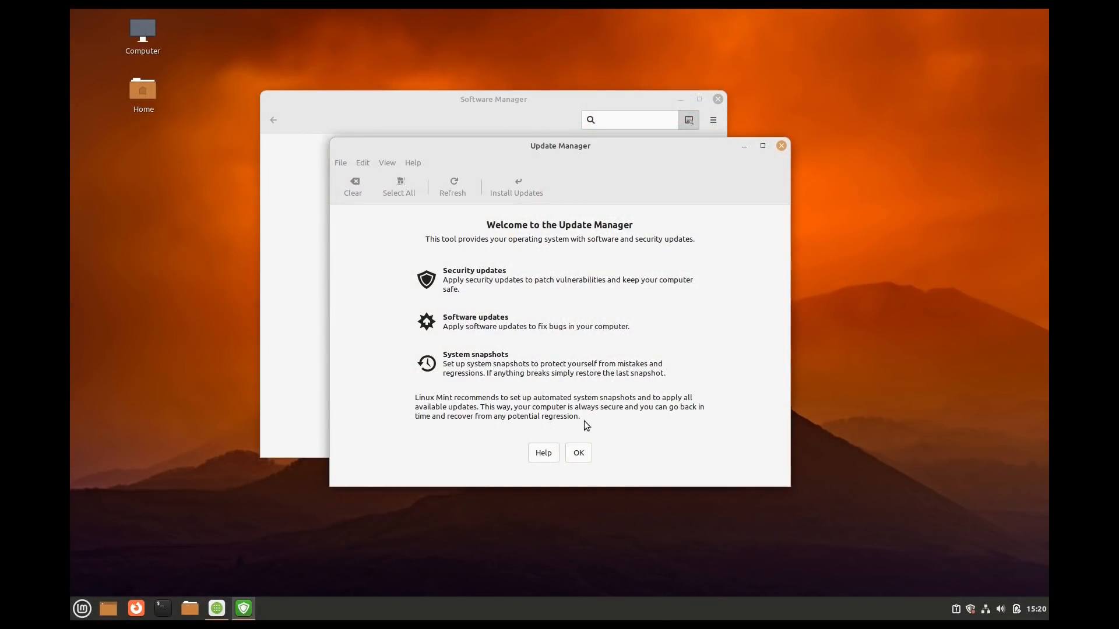
- Dismiss the Update Manager welcome, close Software Manager, and close the list of five updates (133 MB)
click(578, 454)
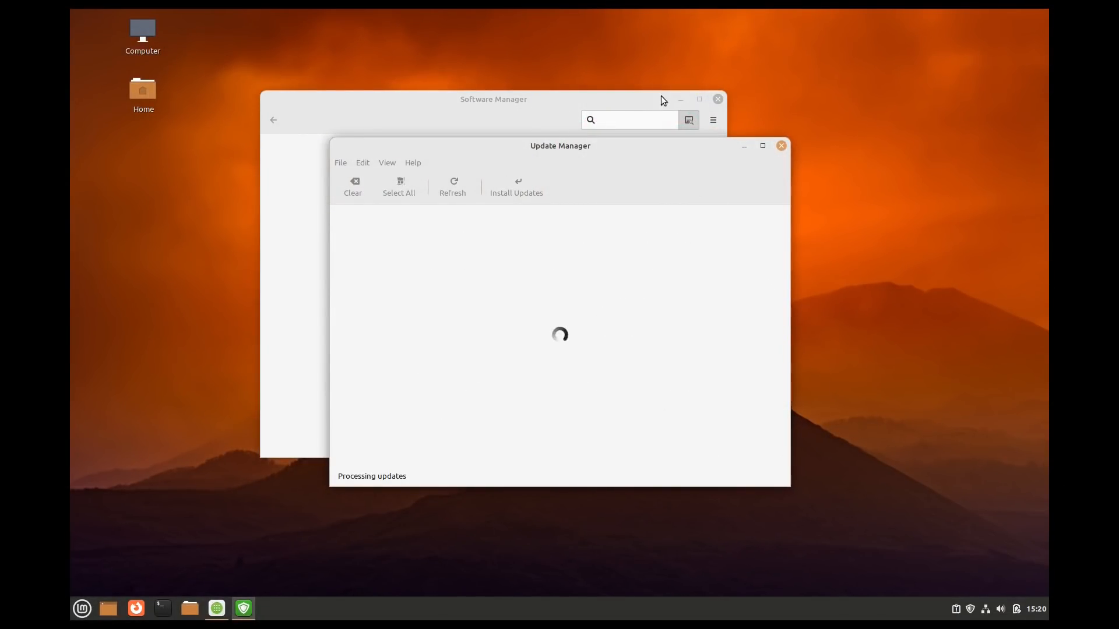
click(718, 99)
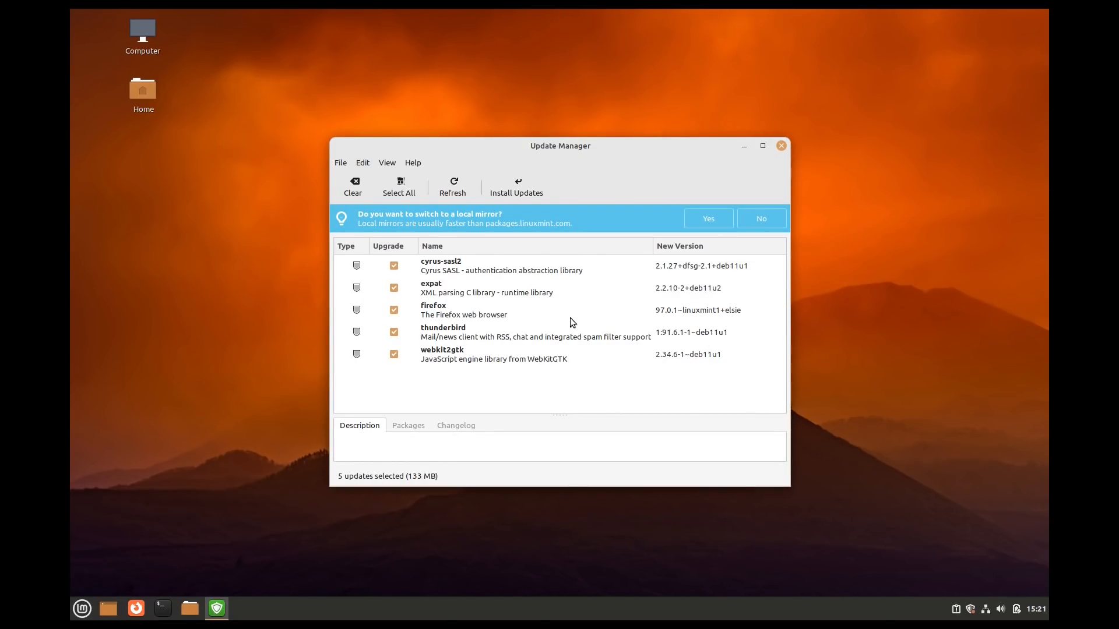
click(782, 146)
- Browse the Flatpak category in Software Manager, then close it
click(81, 612)
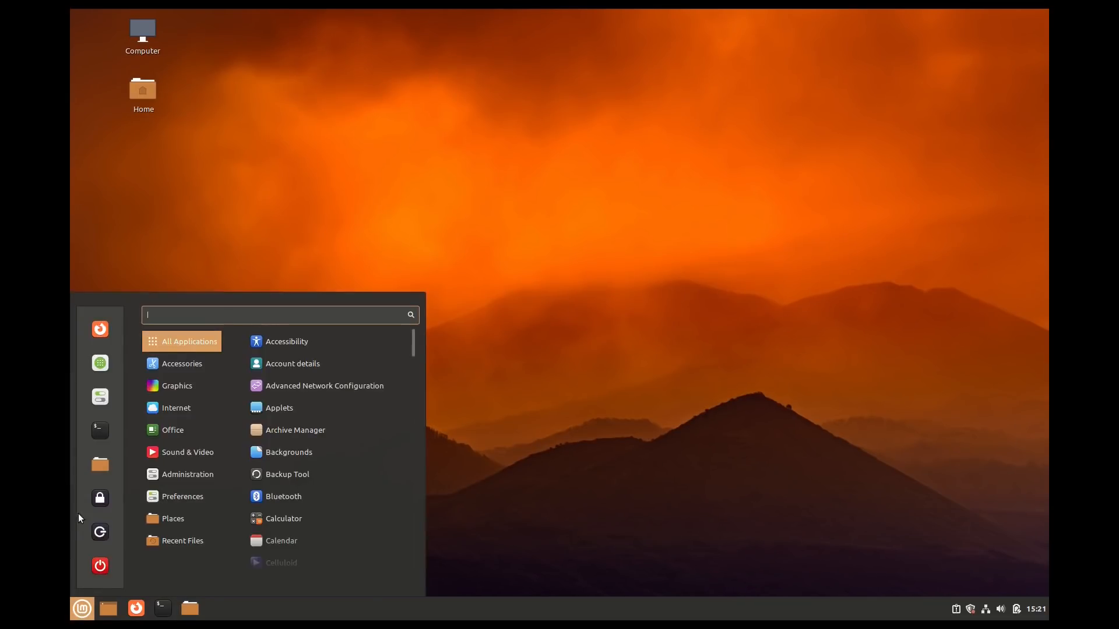
click(96, 368)
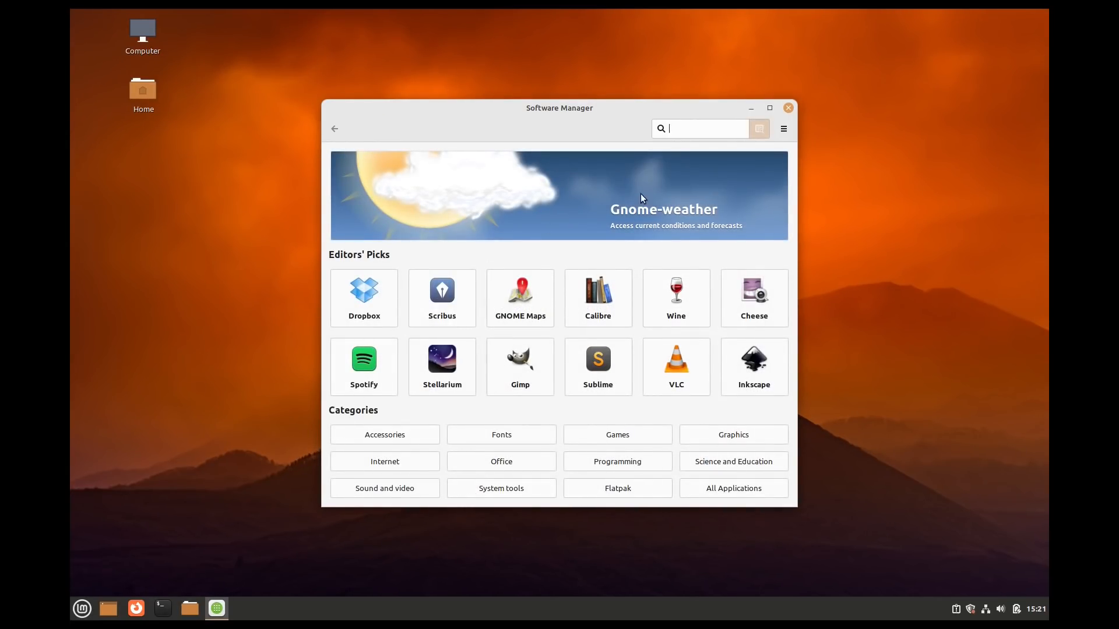
click(628, 488)
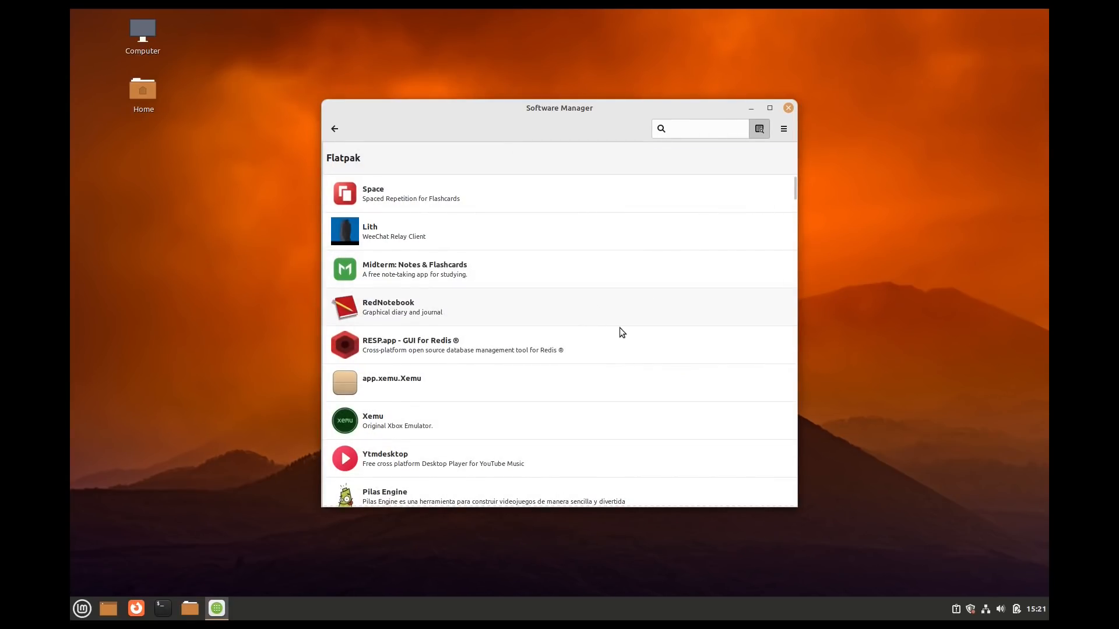
click(788, 109)
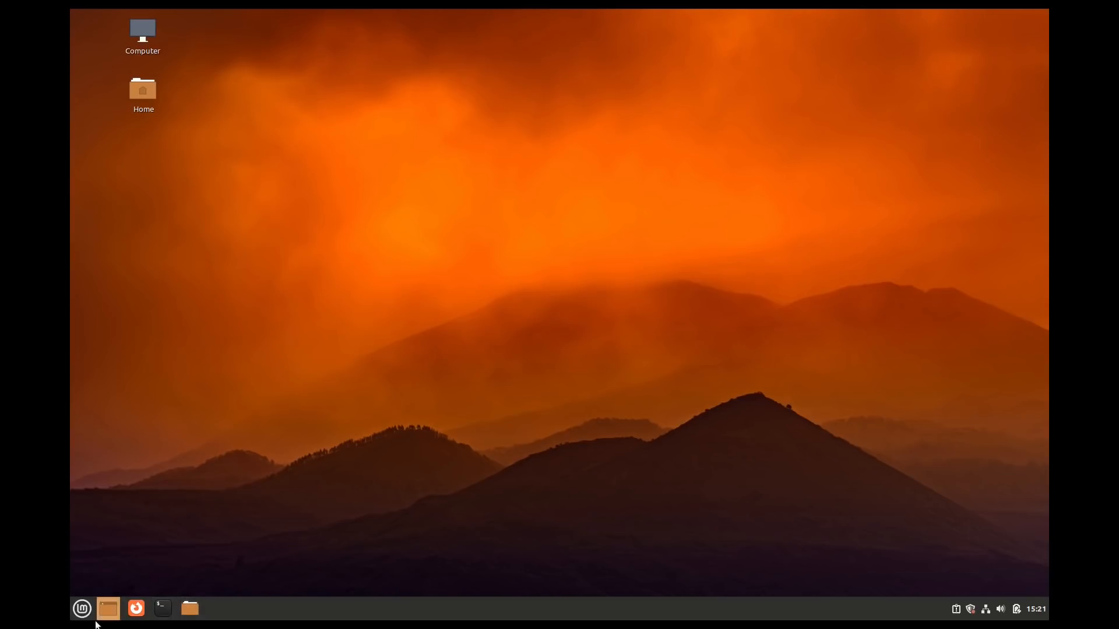
- Log out of the desktop session from the main menu
click(82, 608)
click(100, 532)
click(624, 332)
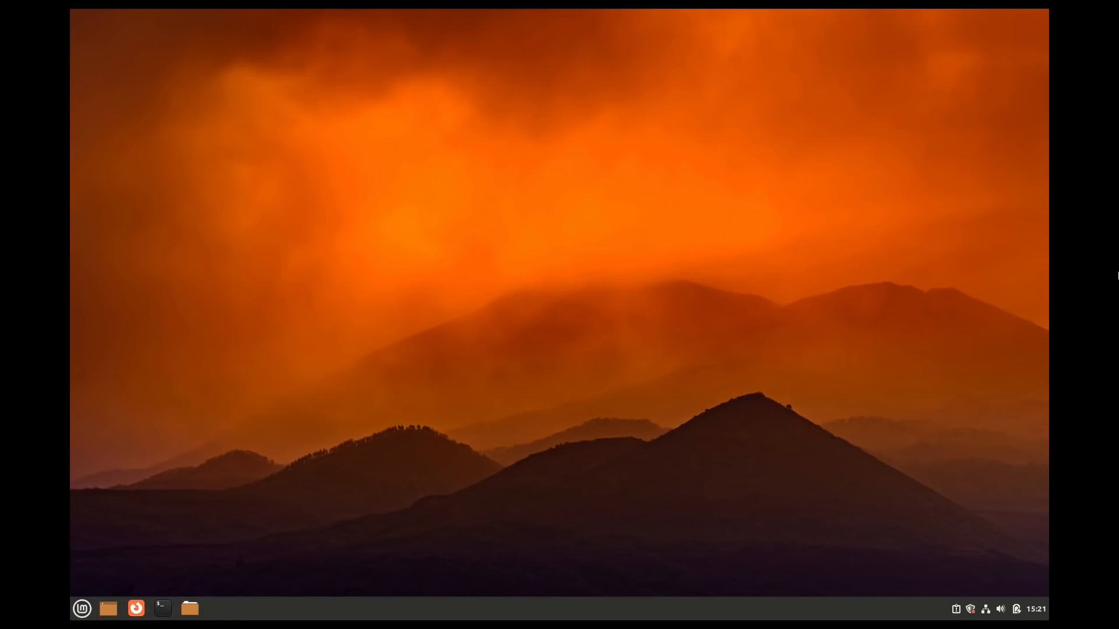